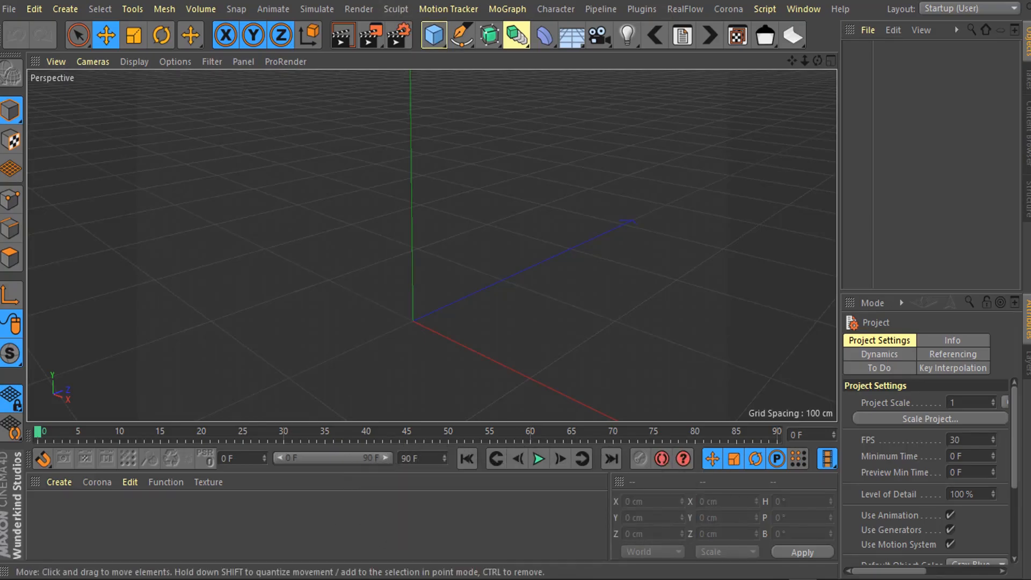
Step: Add a cube, make it editable and scale it into a wide box of about 2676 × 1089 × 3173 cm
left_click(430, 41)
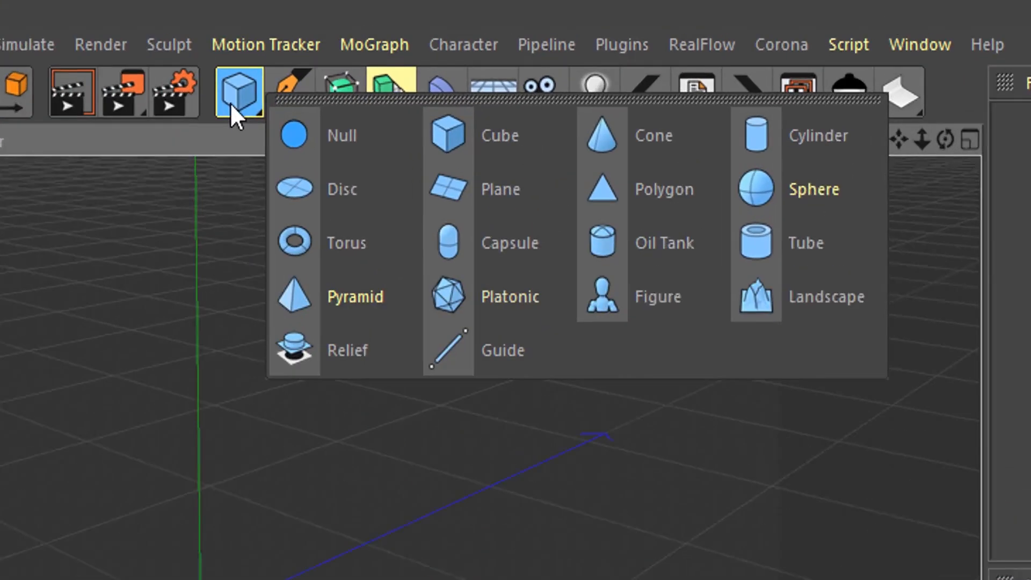
left_click(448, 141)
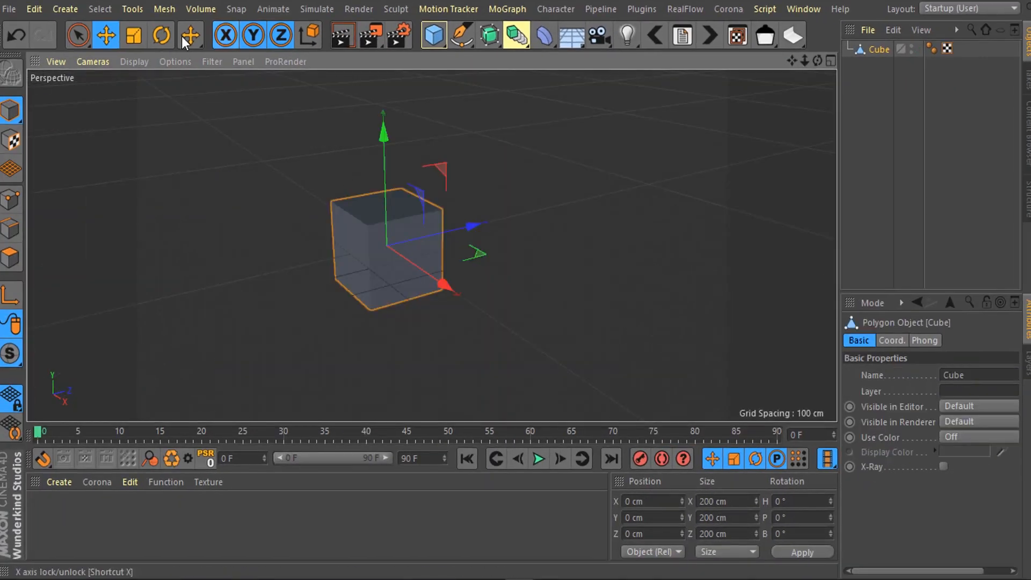
key("t")
left_click_drag(647, 138, 666, 185)
left_click_drag(557, 244, 602, 267)
left_click_drag(483, 173, 484, 139)
left_click_drag(546, 265, 557, 271)
left_click_drag(470, 306, 379, 313, "alt")
mouse_move(416, 276)
left_mouse_down("alt")
mouse_move(397, 293)
mouse_move(371, 252)
mouse_move(409, 269)
left_mouse_up("alt")
left_click_drag(432, 246, 308, 151, "alt")
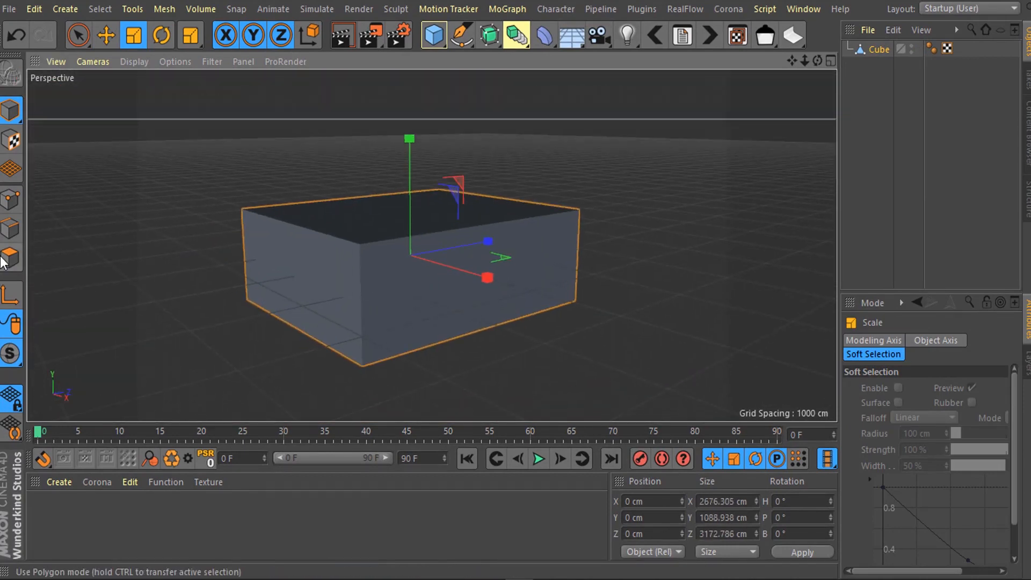
Step: Split the box's long front polygon into a separate object and hide that object in the editor
left_click(404, 309)
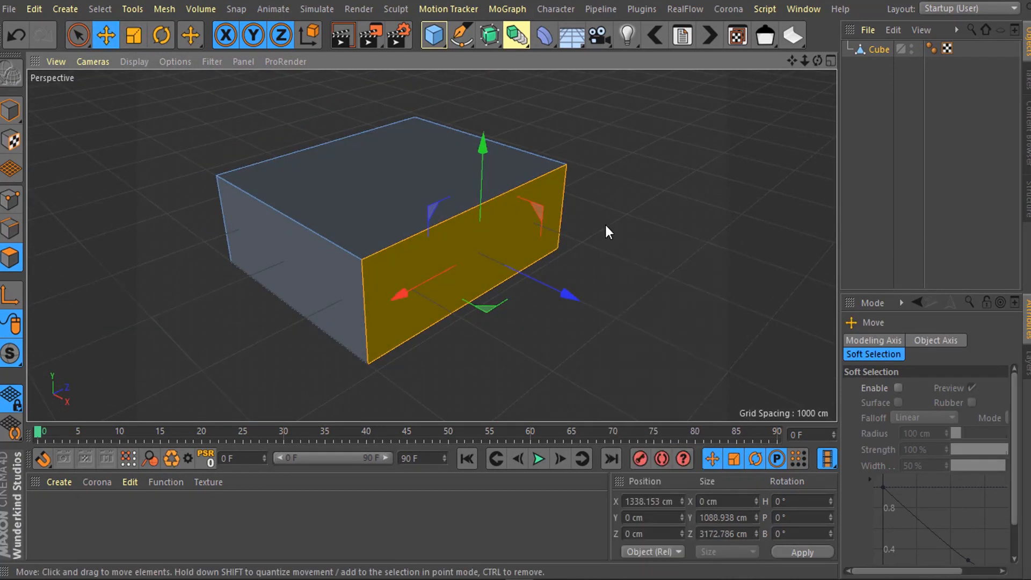
key("u")
key("p")
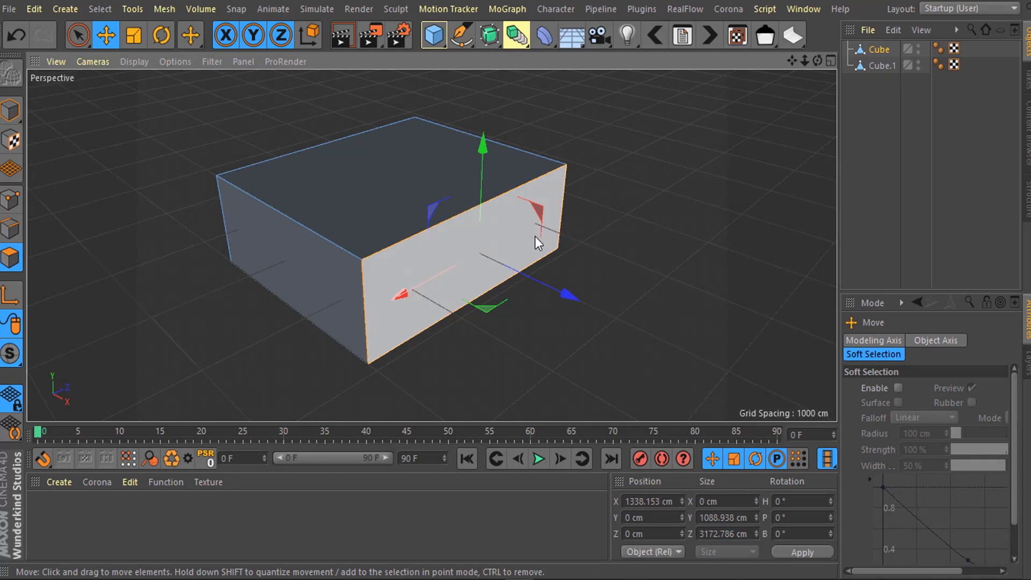
left_click(885, 66)
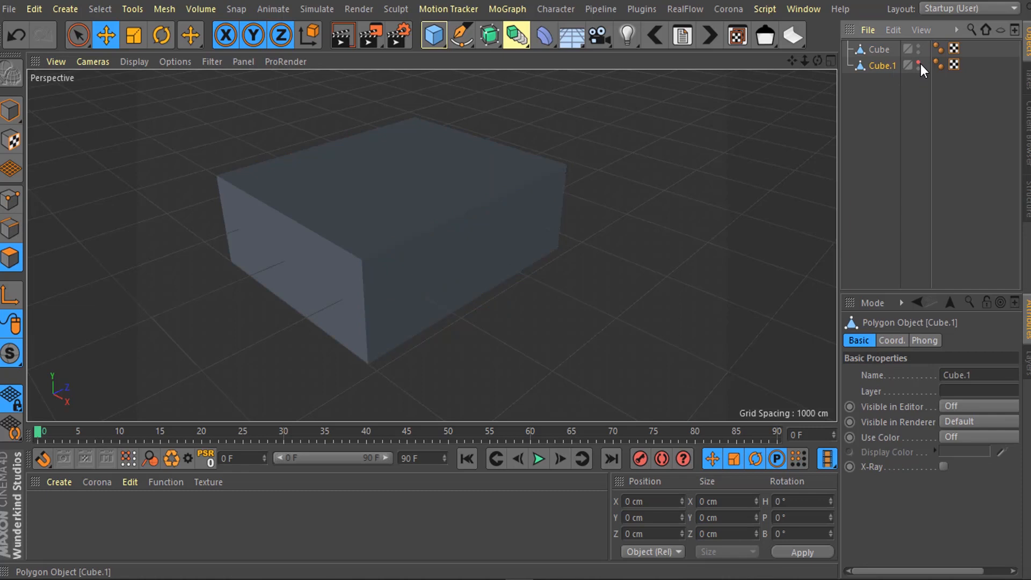
Step: Delete the front polygon from the original box and make the split-off face visible in the editor
left_click(878, 49)
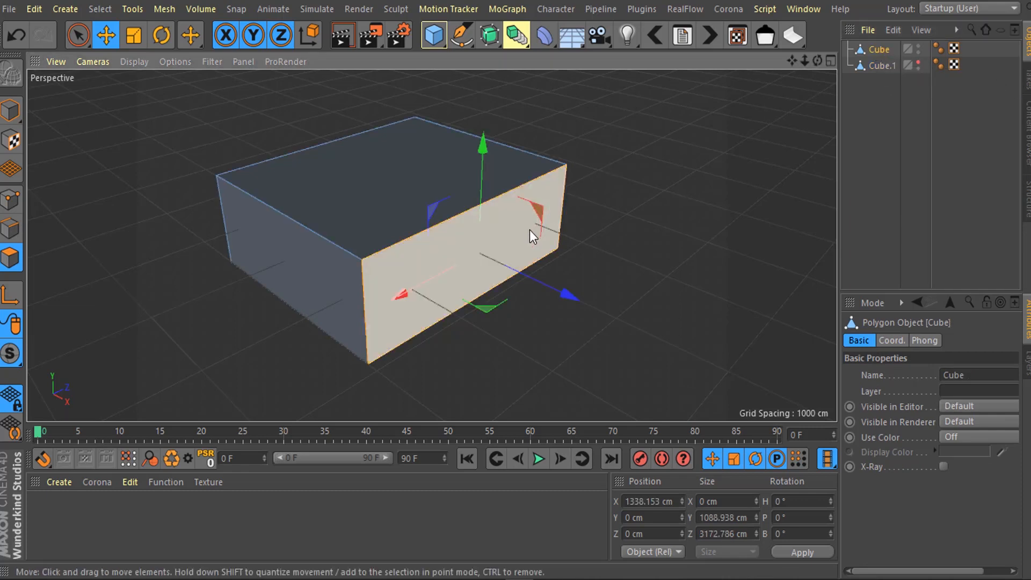
key("Delete")
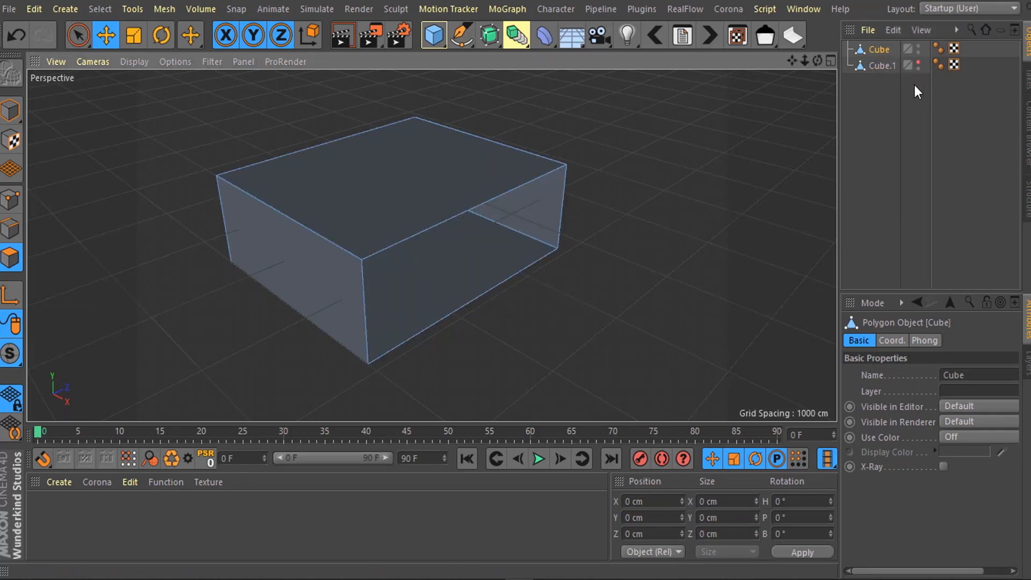
left_click(919, 63)
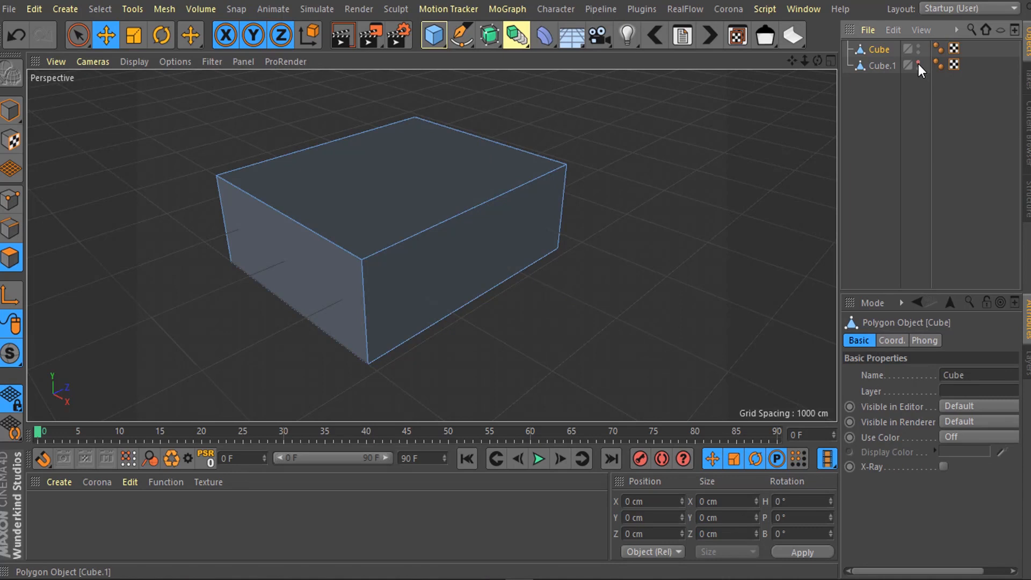
left_click(919, 63)
Step: Scale the box and its front face together to about 4045 × 1977 × 6781 cm, and hide the front face
left_click_drag(576, 244, 641, 237)
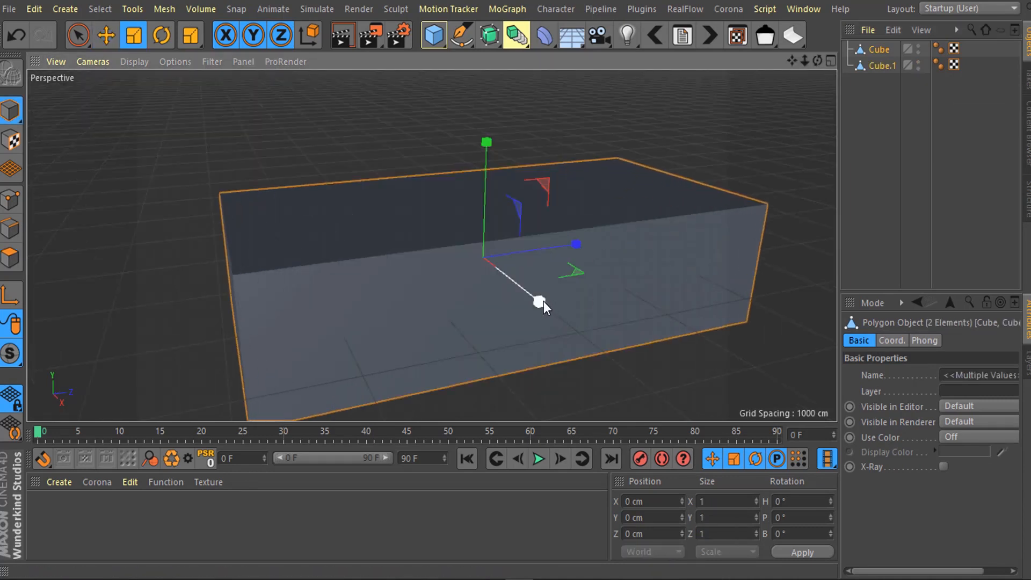
left_click_drag(540, 302, 555, 313)
left_click_drag(577, 244, 601, 236)
scroll(502, 140, "down", 2)
scroll(502, 140, "down", 2)
left_click_drag(495, 277, 496, 245, "alt")
left_click(919, 62)
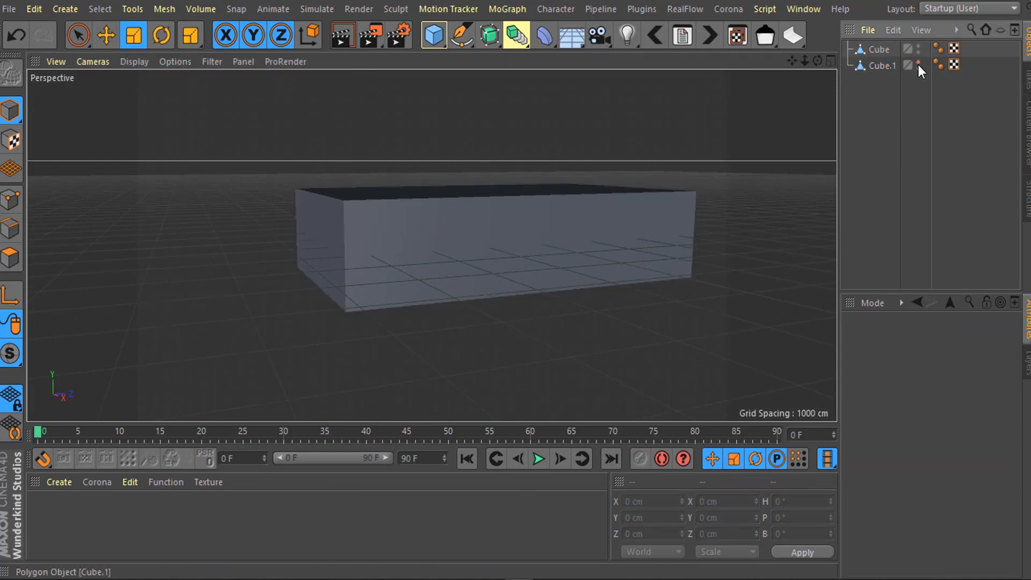
Step: Add a cube and shape it into a low platform of about 1416 × 147 × 2817 cm on the room's floor
left_click(434, 35)
left_click(553, 58)
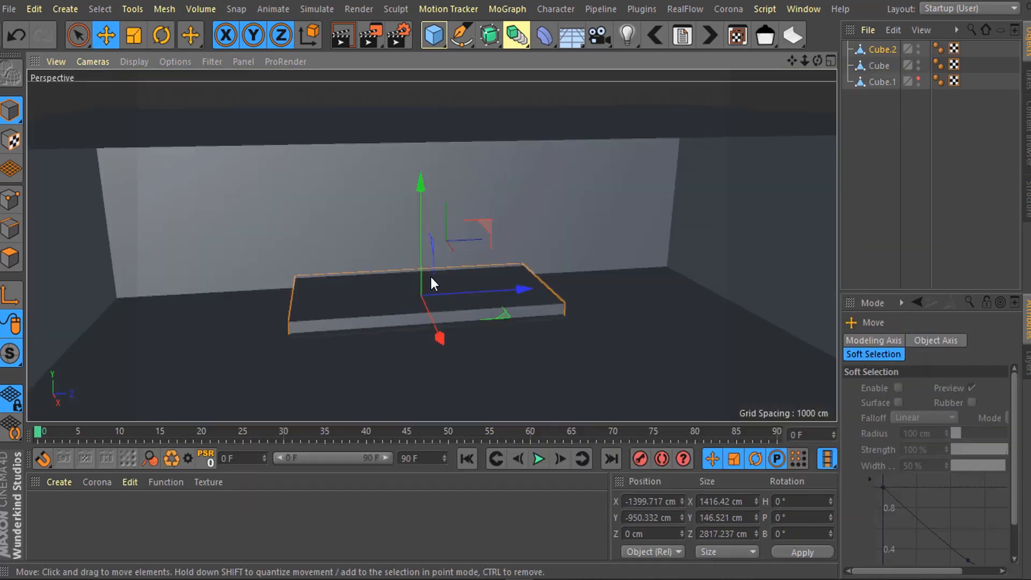
mouse_move(431, 276)
left_mouse_down("alt")
mouse_move(473, 231)
mouse_move(516, 236)
mouse_move(427, 272)
mouse_move(440, 266)
left_mouse_up("alt")
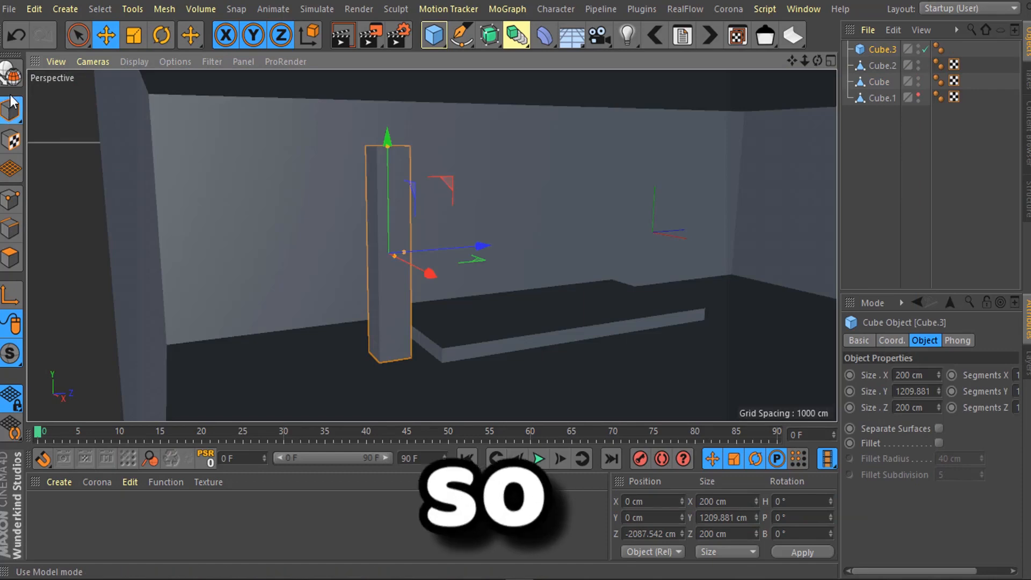
Step: Fit the tall pillar cube against the back wall as an editable object and duplicate it to the platform's other side
key("c")
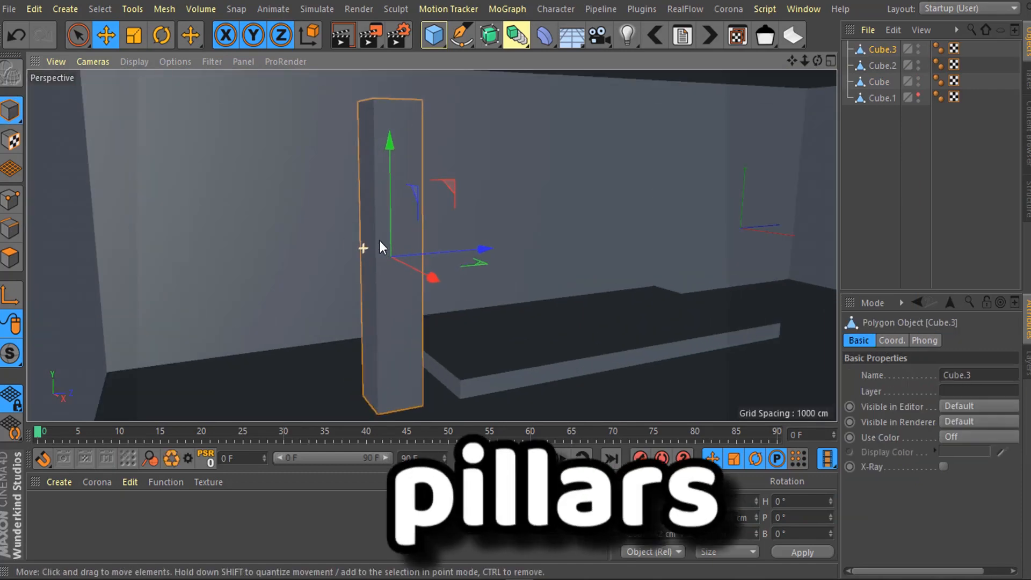
left_click(132, 35)
mouse_move(354, 267)
left_mouse_down("alt")
mouse_move(388, 291)
mouse_move(358, 277)
left_mouse_up("alt")
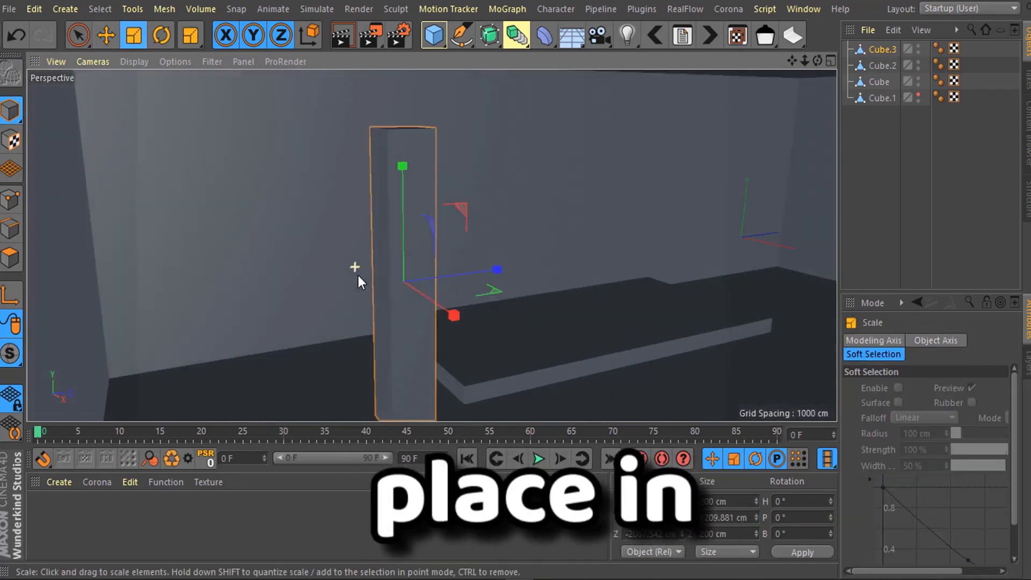
left_click_drag(269, 201, 231, 201)
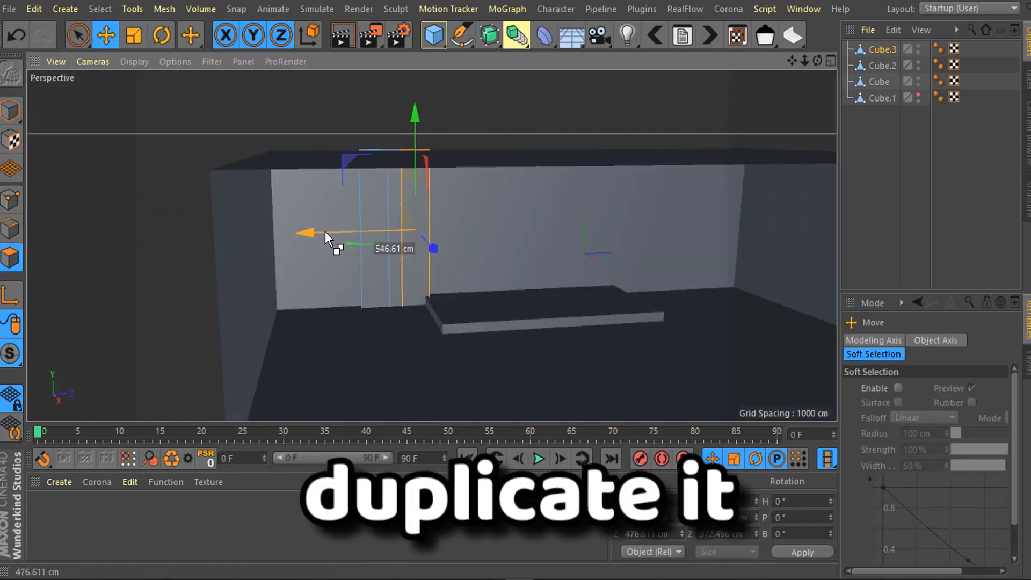
left_click_drag(335, 239, 595, 228)
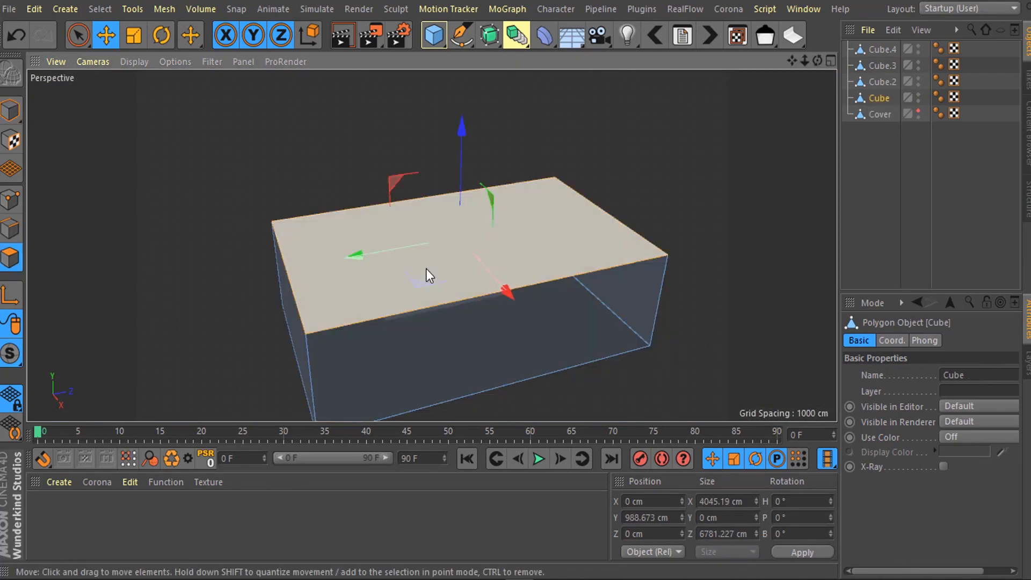
Step: Split the box's top polygon into a separate object and delete that polygon from the original box
key("u")
key("p")
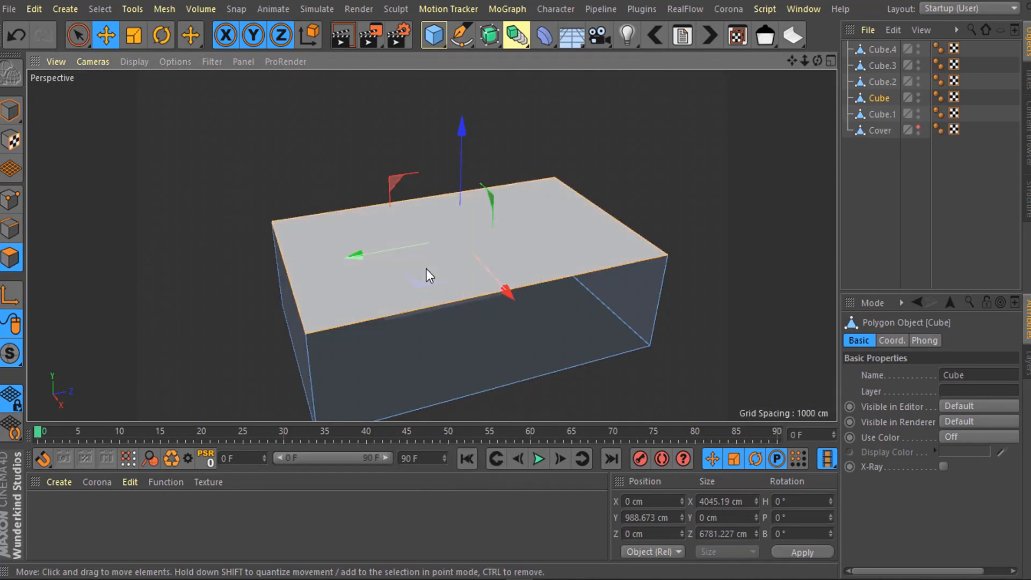
key("Delete")
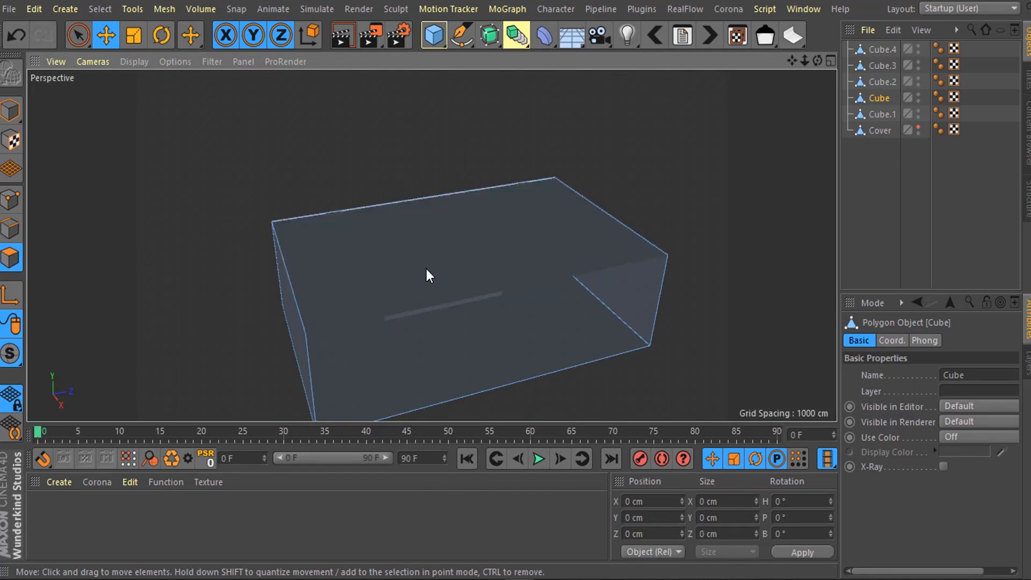
Step: Rename the split-off top object Roof and the remaining box Wall
double_click(885, 114)
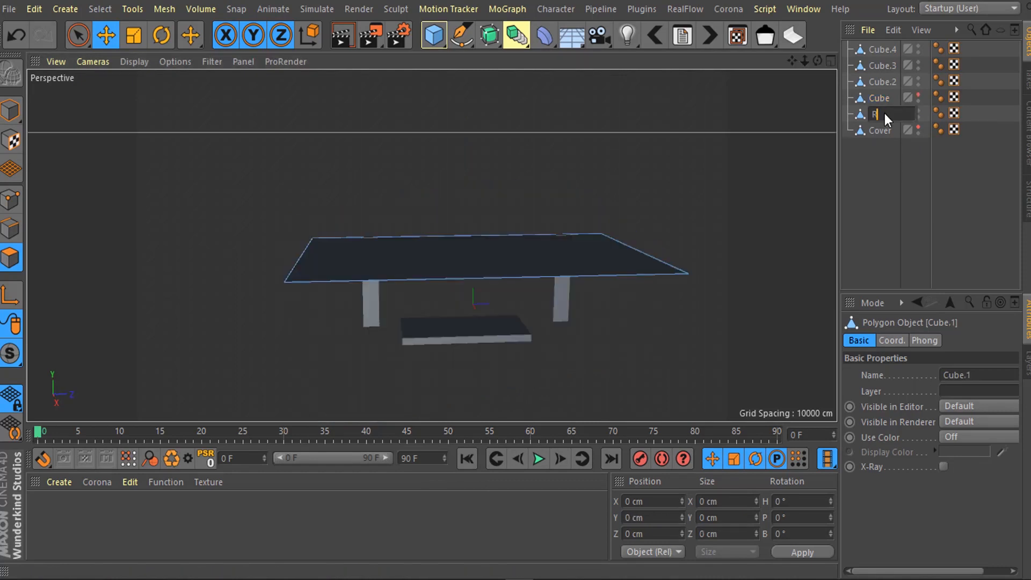
type("Roof")
double_click(884, 99)
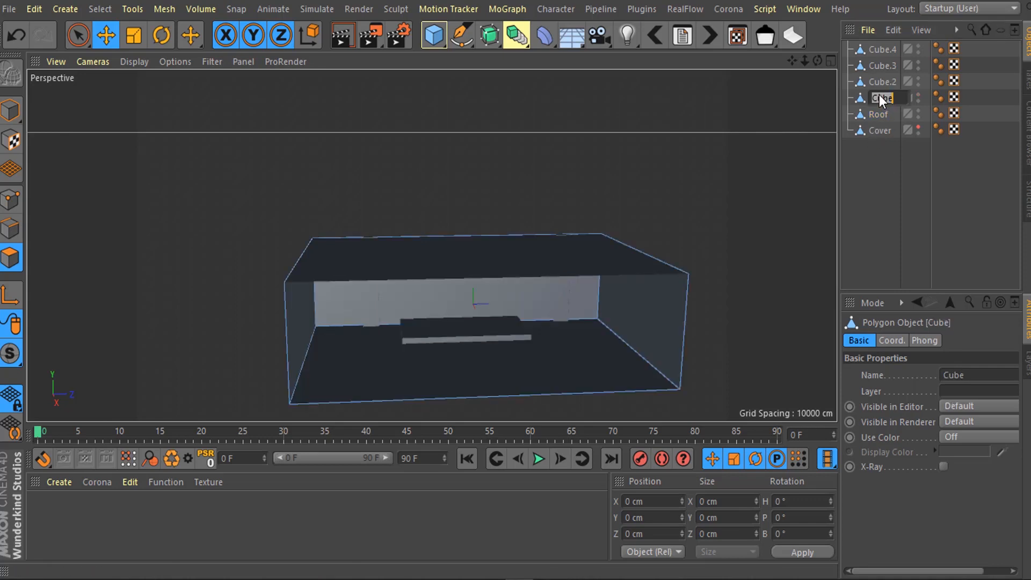
type("Wall")
key("Return")
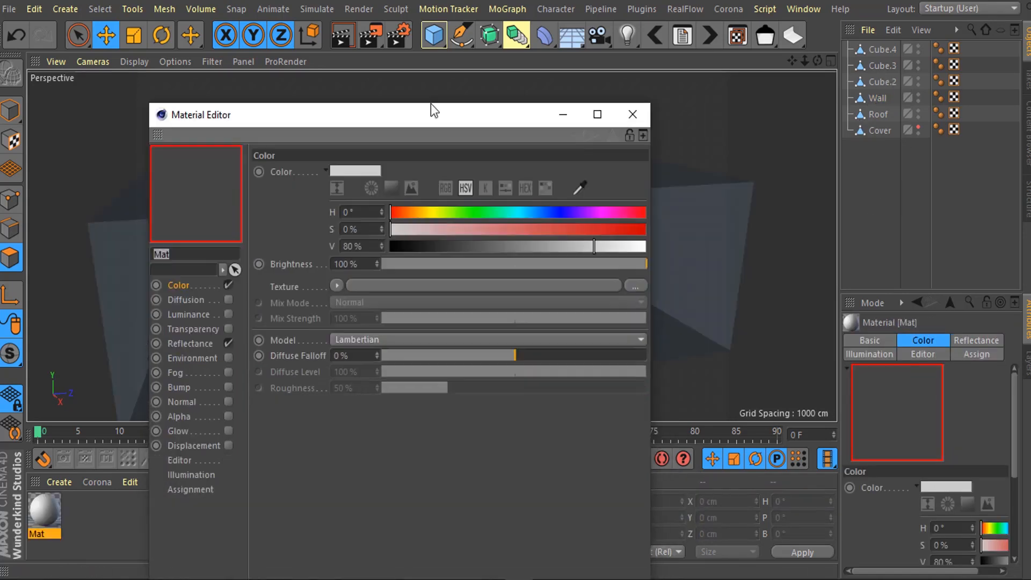
Step: Create a brown material with colour H 30°, S 54.237%, V 69.412% and apply it to the platform
left_click(638, 84)
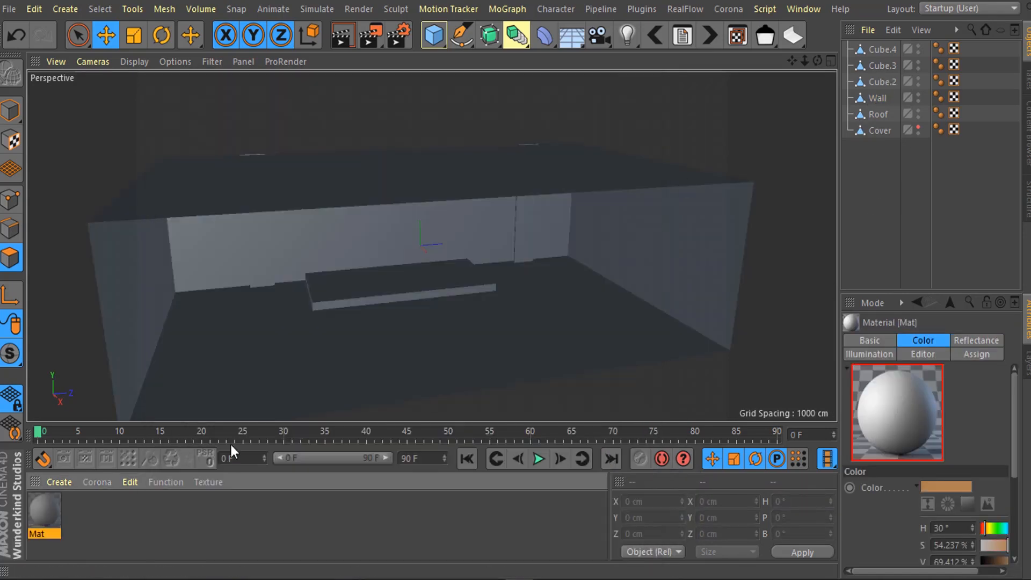
left_click(84, 517)
left_click_drag(46, 510, 434, 283)
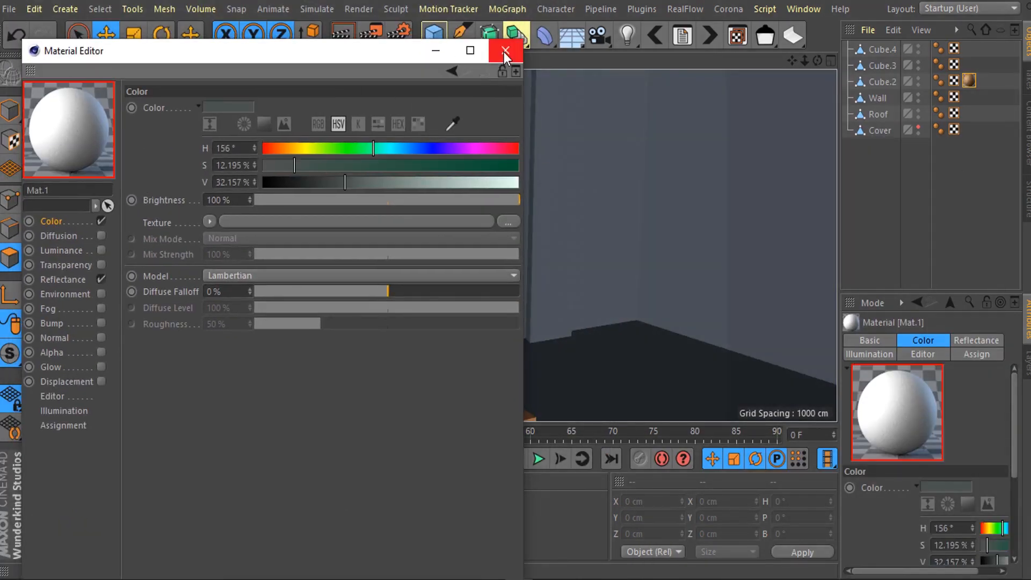
Step: Create a dark green material with colour H 156°, S 12.195%, V 32.157% and apply it to both pillars
left_click(506, 51)
left_click_drag(551, 207, 325, 299)
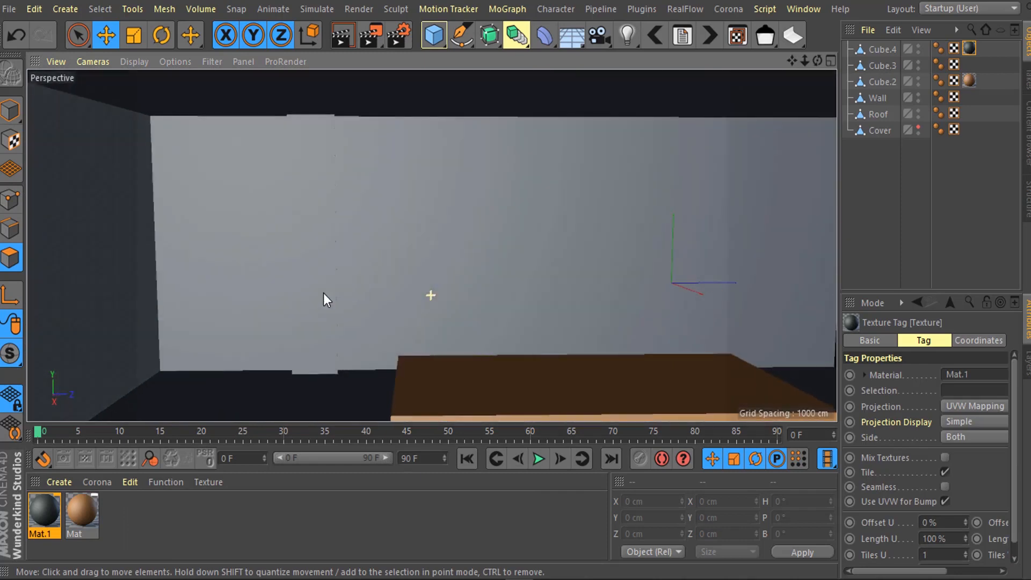
left_click_drag(44, 511, 512, 326)
Step: Cut a horizontal edge loop around the Wall object with Loop/Path Cut, leaving an upper section about 1266 cm high
scroll(319, 227, "down", 3)
scroll(433, 246, "down", 4)
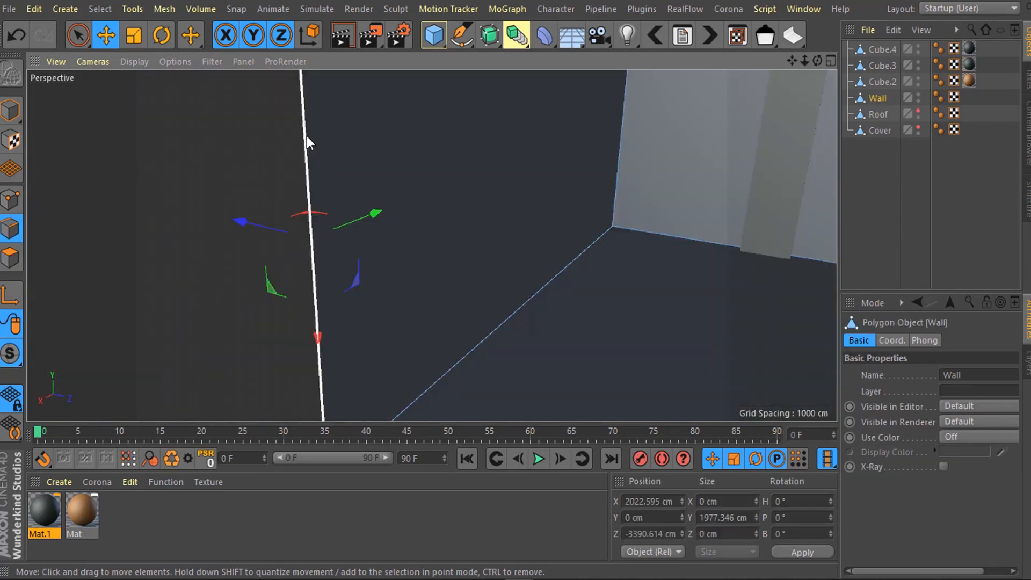
right_click(307, 142)
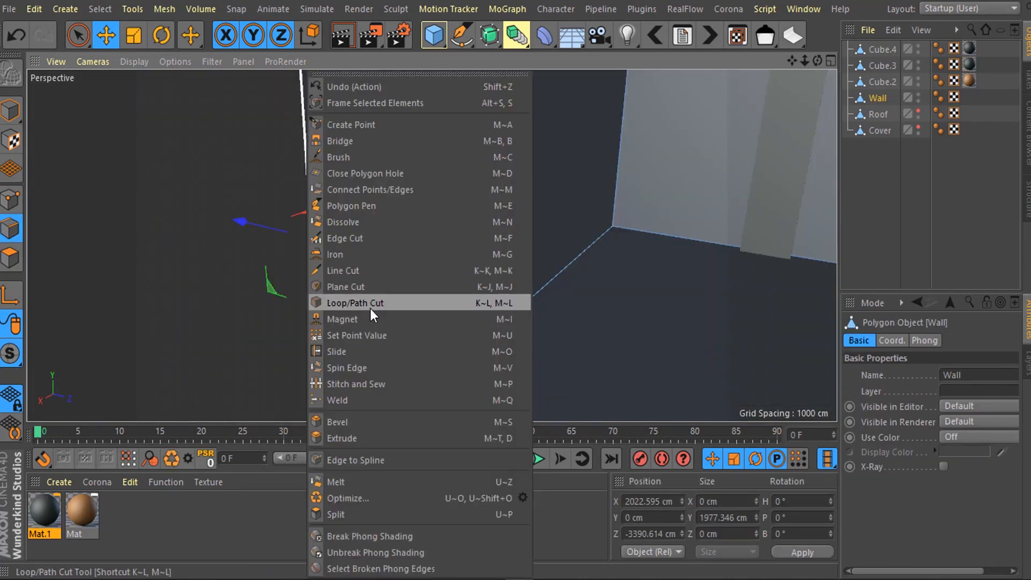
left_click(321, 303)
left_click(321, 338)
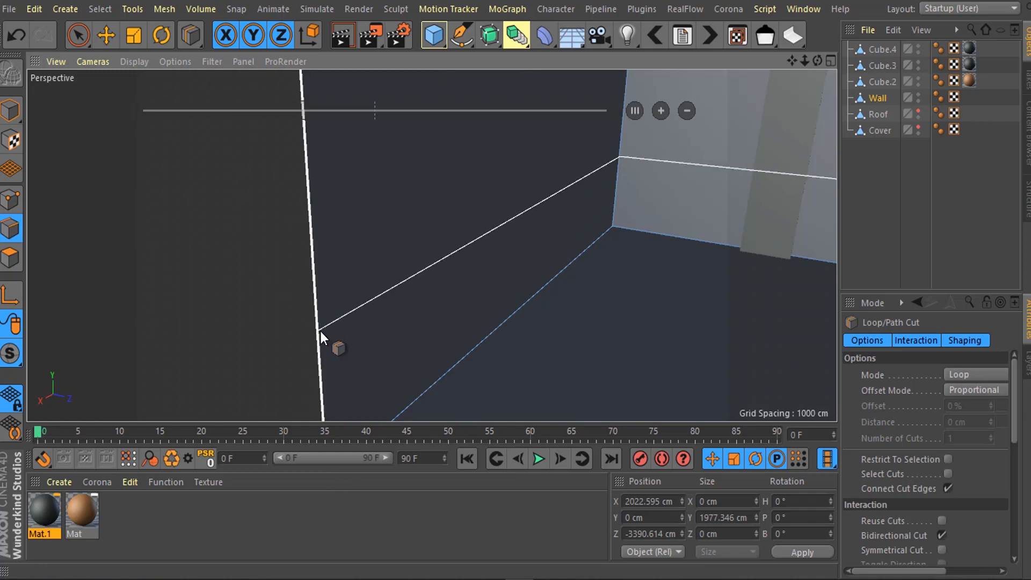
mouse_move(321, 330)
left_mouse_down("alt")
mouse_move(339, 300)
mouse_move(322, 297)
mouse_move(318, 316)
left_mouse_up("alt")
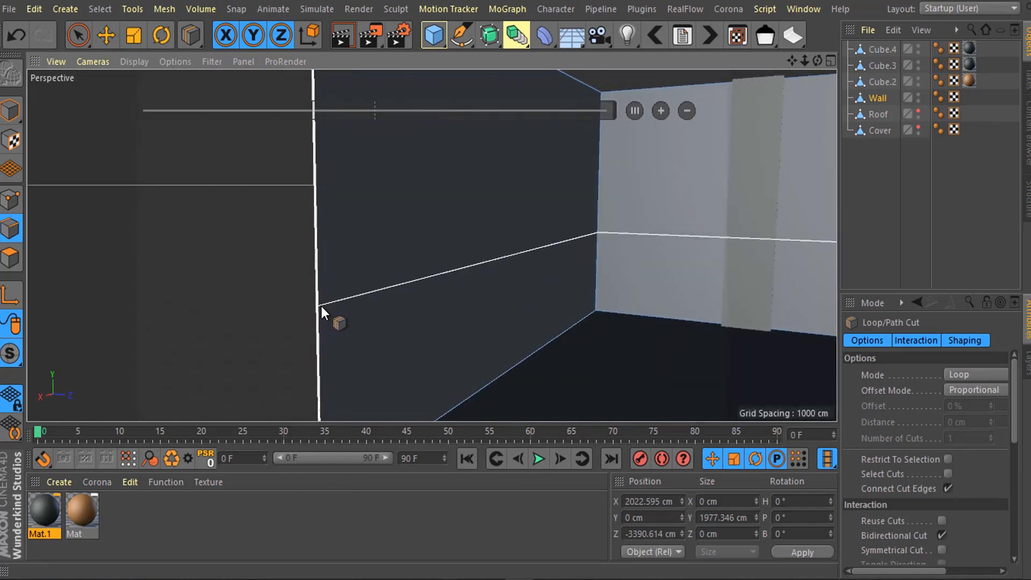
left_click(321, 308)
Step: Apply the dark green material to the lower wall polygons and a new dark brown material to the three upper ones
left_click_drag(494, 311, 575, 321, "alt")
right_click_drag(573, 313, 612, 315, "alt")
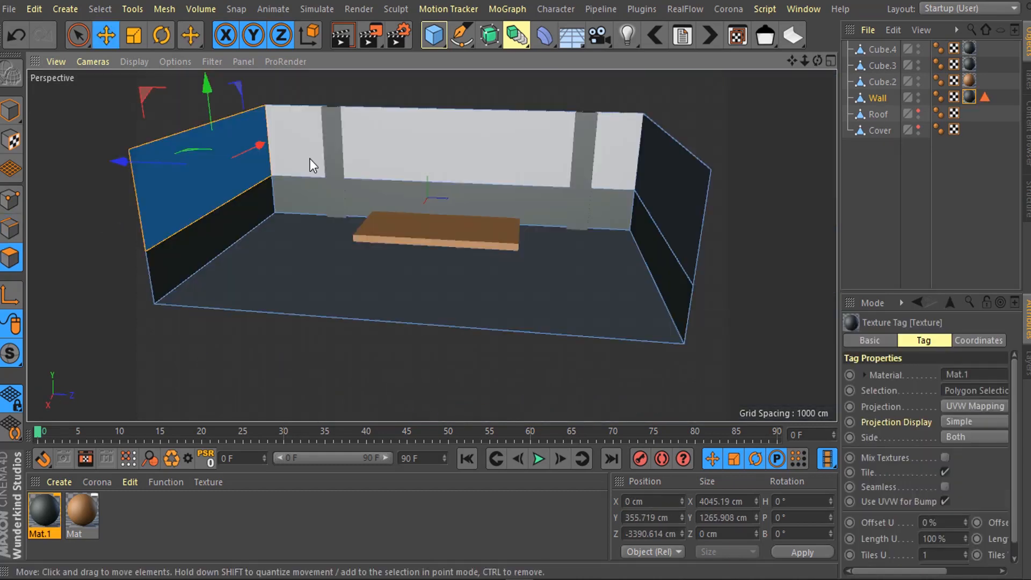
left_click(310, 159, "shift")
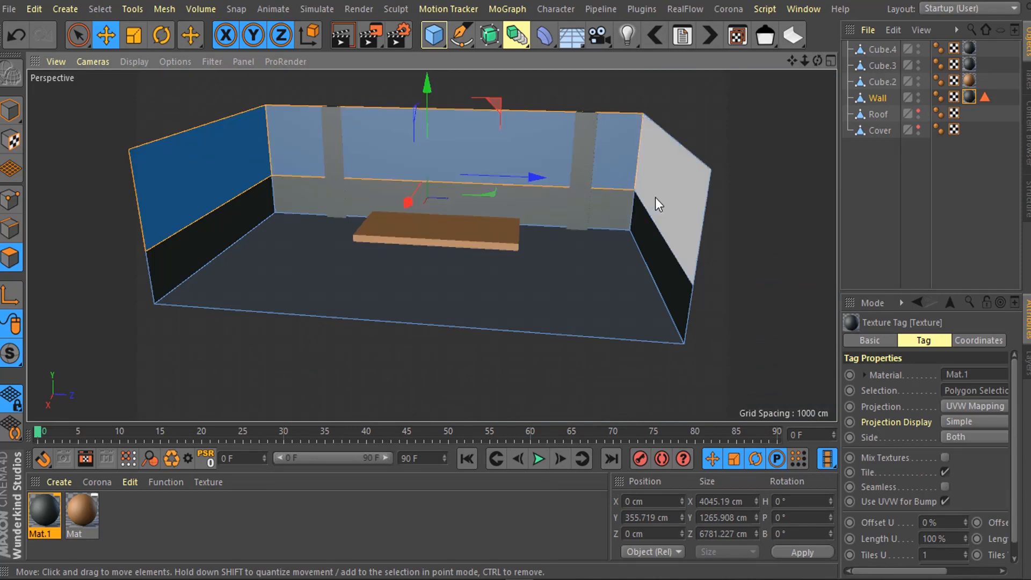
left_click(655, 198, "shift")
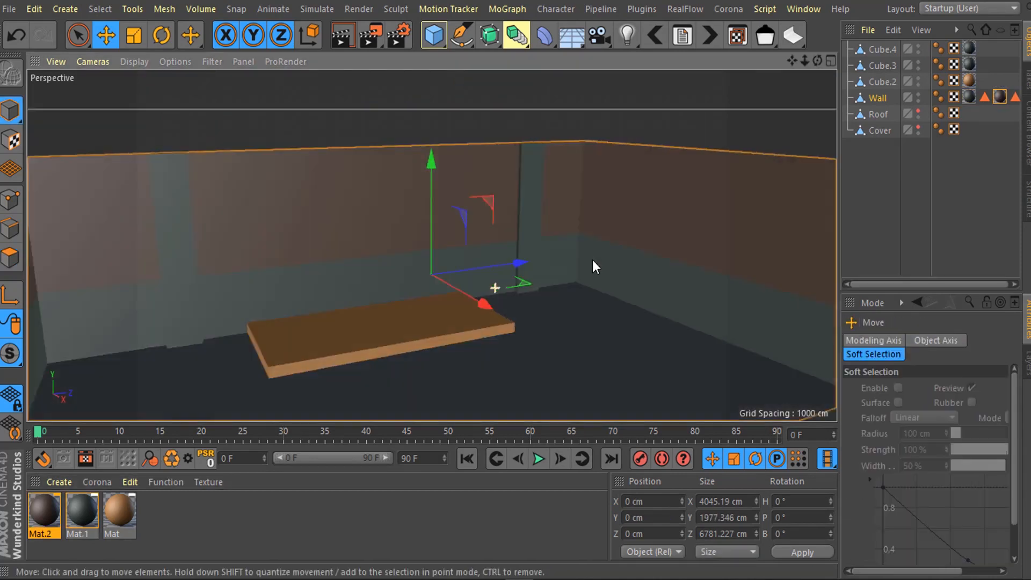
Step: Split the floor polygon of the Wall object into a separate object
left_click_drag(596, 260, 572, 269, "alt")
scroll(546, 286, "down", 5)
left_click_drag(573, 269, 563, 275, "alt")
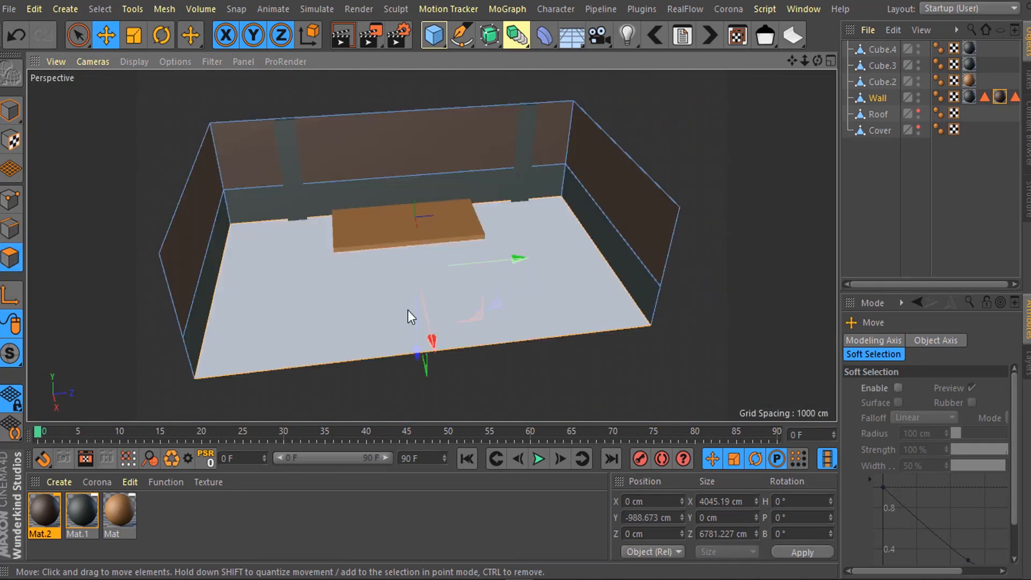
key("u")
key("p")
Step: Rename the split-off floor object Fllor
left_click_drag(408, 311, 444, 204, "alt")
double_click(879, 114)
type("Fl")
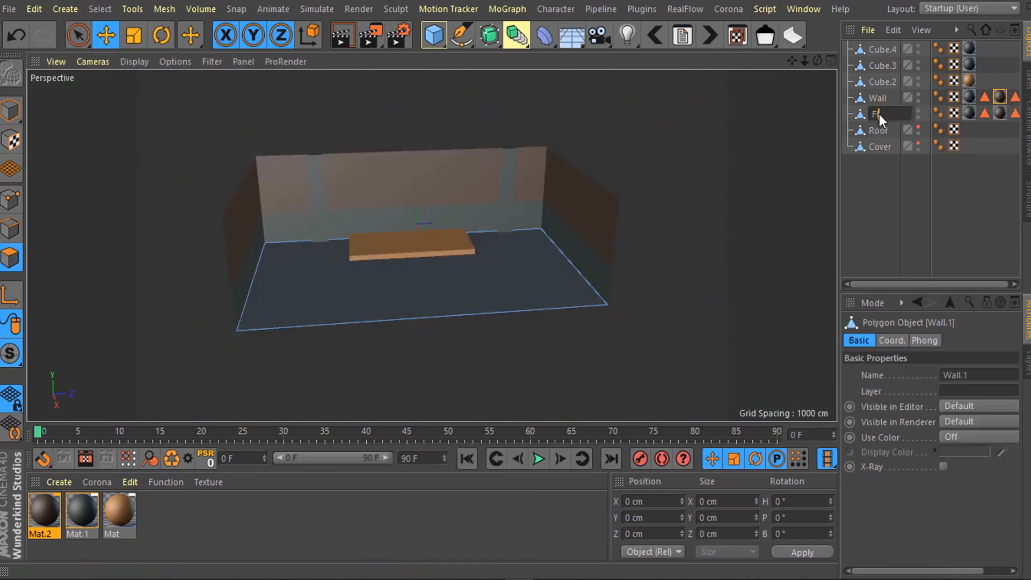
type("lor")
key("Return")
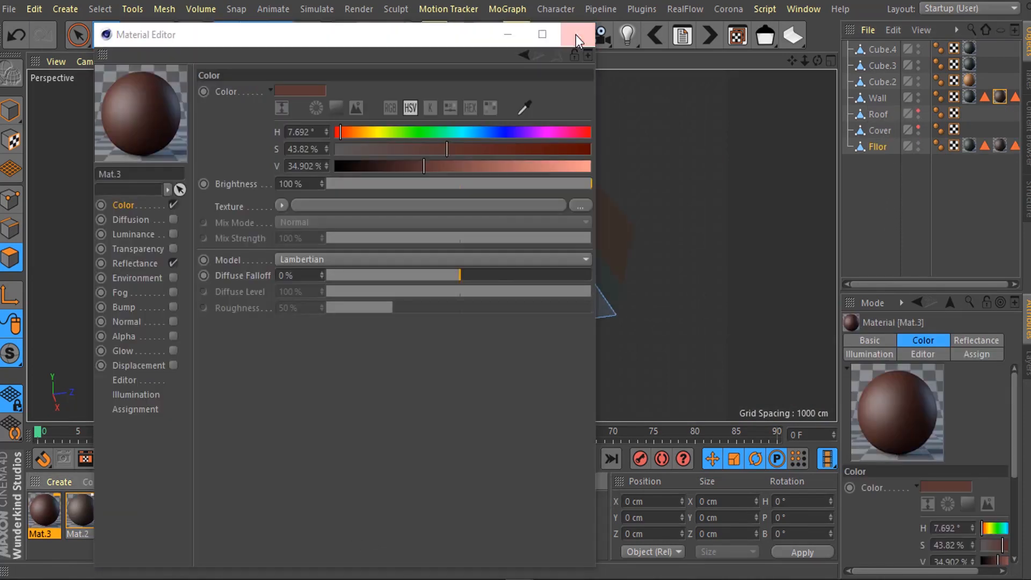
Step: Finish the dark red-brown material Mat.3 and leave it as the only material on the Fllor object
left_click(577, 34)
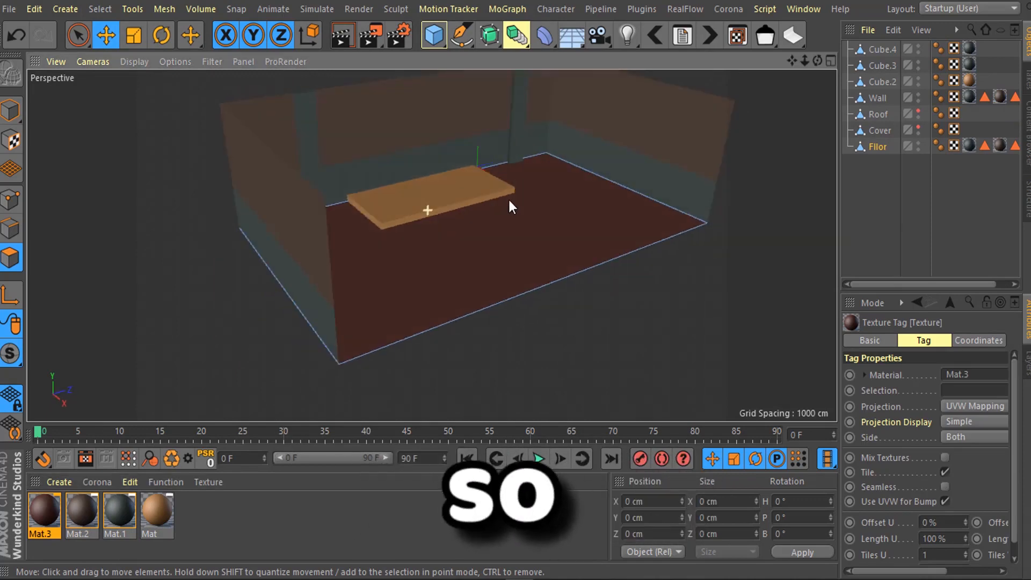
left_click_drag(508, 198, 517, 246, "alt")
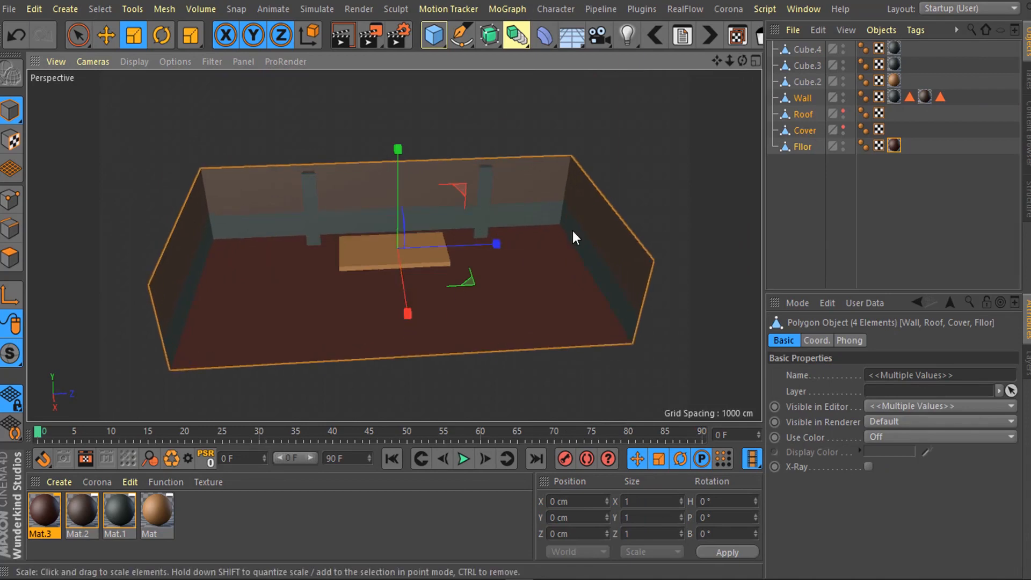
left_click_drag(573, 231, 527, 237, "alt")
Step: Toggle the viewport visibility of the Roof and Cover objects and examine the room and its platform
left_click(106, 36)
left_click(844, 112)
left_click(844, 128)
double_click(843, 111)
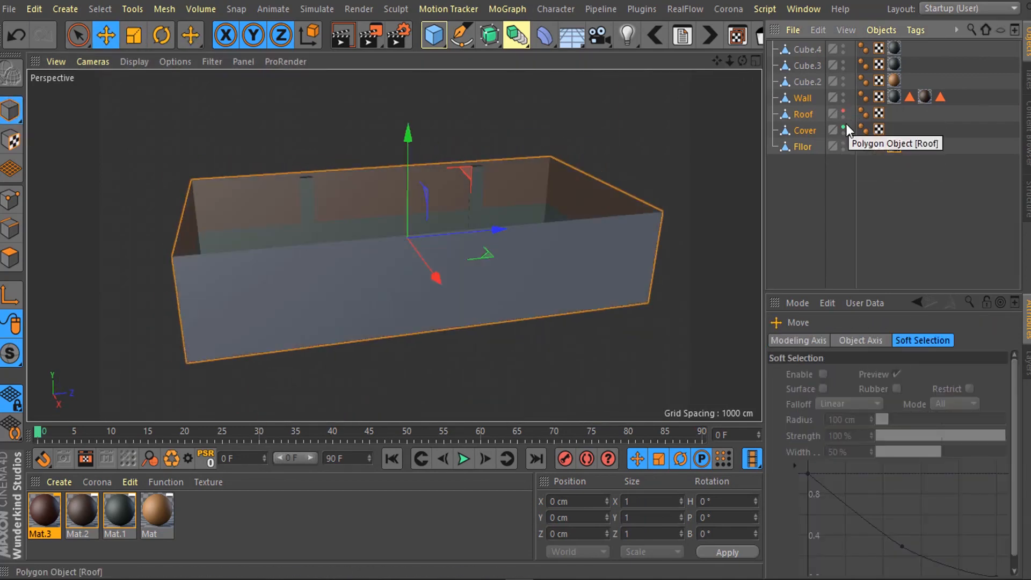
left_click(843, 112)
double_click(843, 127)
left_click_drag(618, 226, 597, 188, "alt")
double_click(844, 112)
scroll(377, 246, "up", 5)
left_click_drag(322, 215, 362, 266, "alt")
left_click(352, 242)
scroll(320, 297, "down", 5)
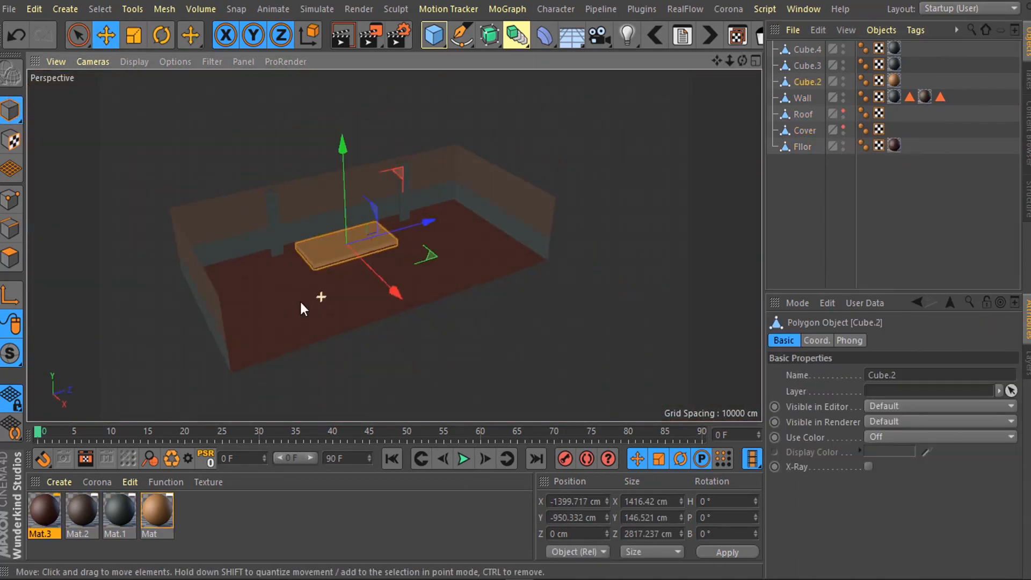
Step: With Roof and Cover shown, scale the Wall, Roof, Cover and Fllor objects together in height
left_click(844, 127)
left_click(843, 111)
left_click(803, 98)
left_click(802, 147, "shift")
left_click_drag(675, 214, 704, 185, "alt")
left_click(134, 36)
left_click_drag(429, 258, 403, 295, "alt")
left_click_drag(396, 271, 392, 199)
left_click(838, 194)
Step: Move the Wall object below Roof in the object hierarchy and leave only Roof and Cover hidden in the viewport
double_click(844, 128)
double_click(844, 96)
left_click(804, 99)
left_click_drag(804, 99, 809, 121)
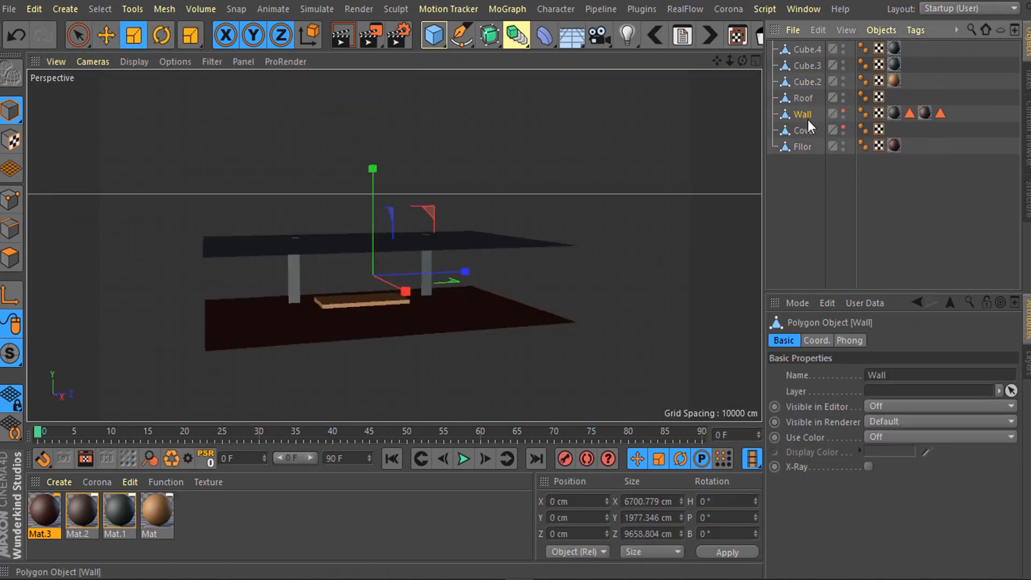
left_click(843, 95)
double_click(844, 95)
left_click_drag(435, 294, 443, 328, "alt")
left_click(844, 111)
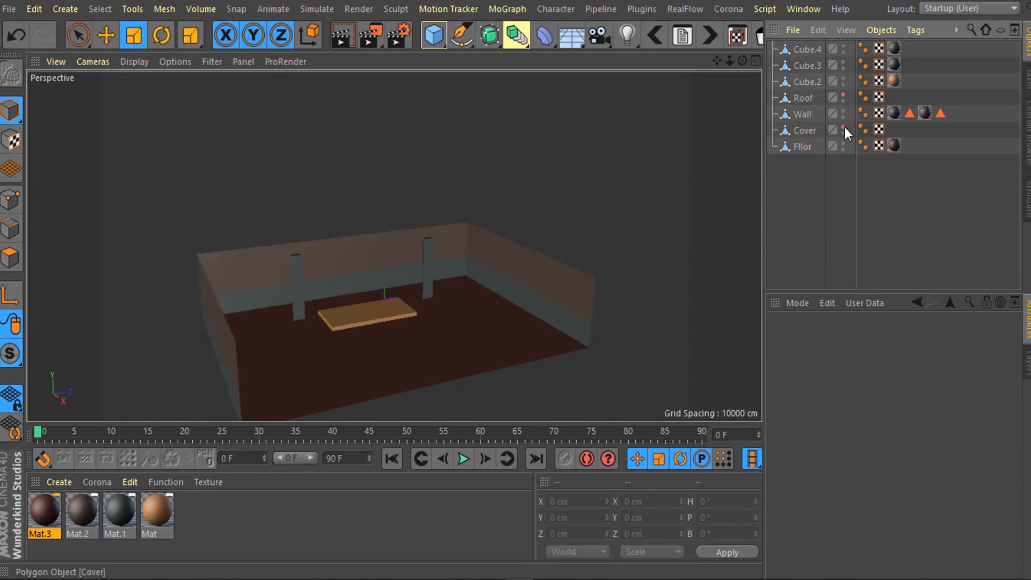
Step: Move the two pillars Cube.3 and Cube.4 together so they sit against the room's back wall
scroll(350, 325, "up", 5)
left_click_drag(350, 325, 430, 317, "alt")
left_click(304, 256)
left_click(532, 126, "shift")
left_click(106, 35)
left_click_drag(512, 261, 435, 217)
left_click_drag(240, 206, 438, 237, "alt")
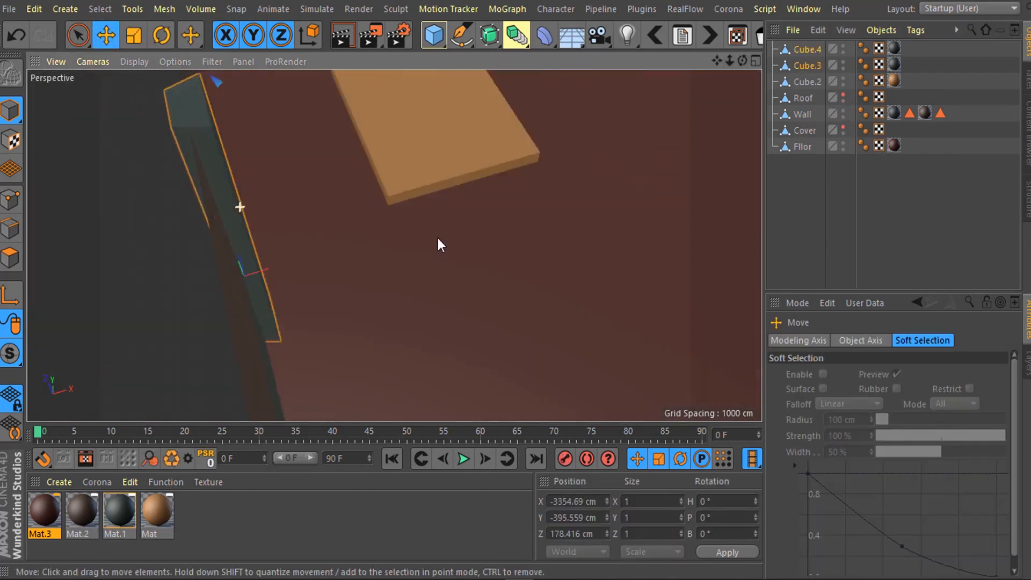
left_click_drag(299, 242, 510, 215, "alt")
left_click_drag(451, 253, 438, 249)
left_click_drag(494, 300, 435, 311, "alt")
Step: Move the platform Cube.2 back toward the rear wall, to about X -2717 cm
left_click(499, 322)
left_click_drag(532, 335, 469, 299)
scroll(468, 297, "up", 4)
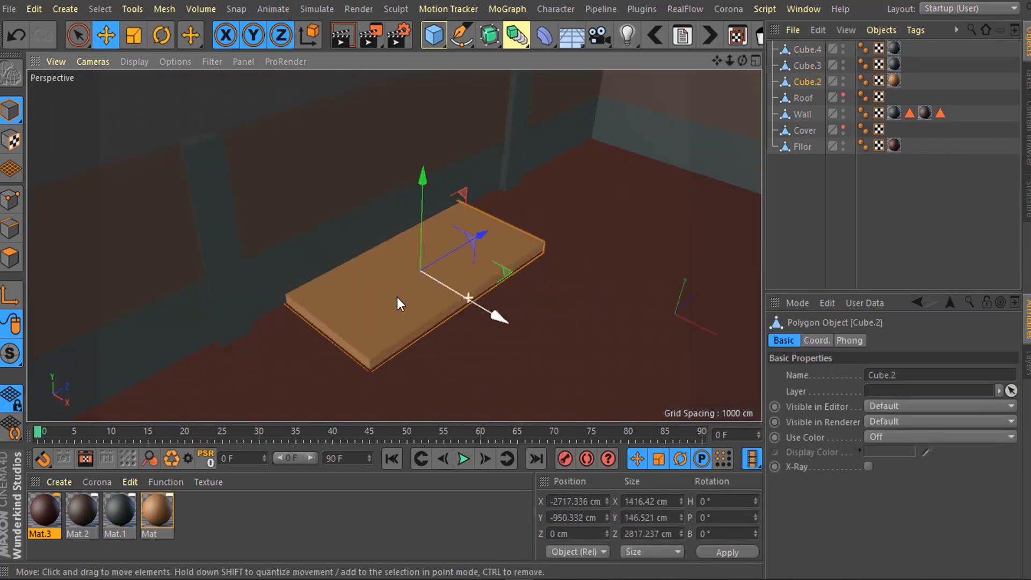
left_click_drag(397, 297, 311, 264, "alt")
Step: Raise the platform's top polygon slightly to thicken it, and return to model mode
left_click(11, 258)
left_click(419, 263)
mouse_move(452, 186)
left_mouse_down()
mouse_move(451, 165)
mouse_move(450, 180)
left_mouse_up()
left_click(11, 110)
left_click_drag(428, 308, 385, 190, "alt")
left_click_drag(396, 267, 449, 335, "alt")
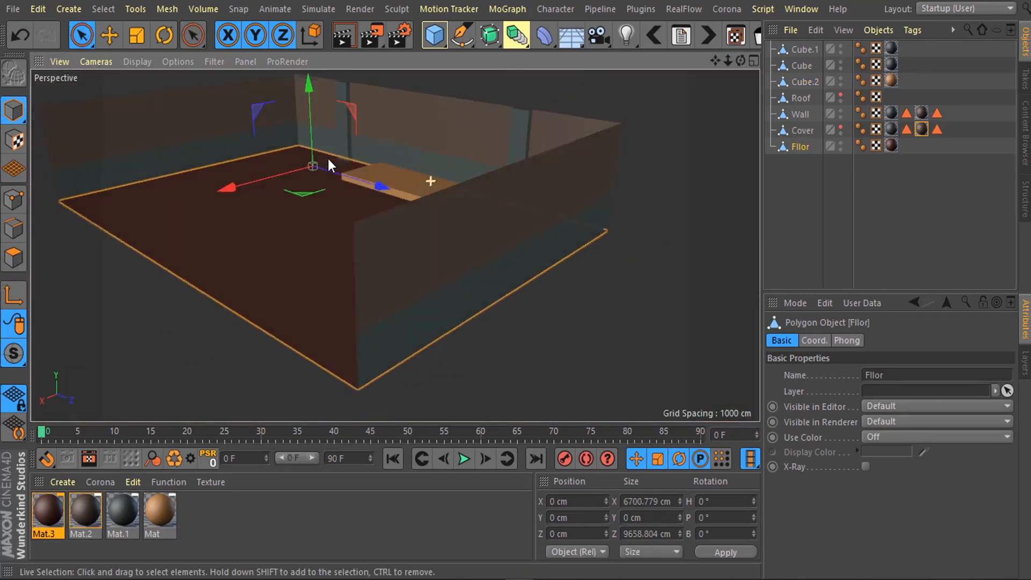
Step: Add a Sky object to the scene
left_click_drag(327, 157, 516, 178, "alt")
left_click(571, 35)
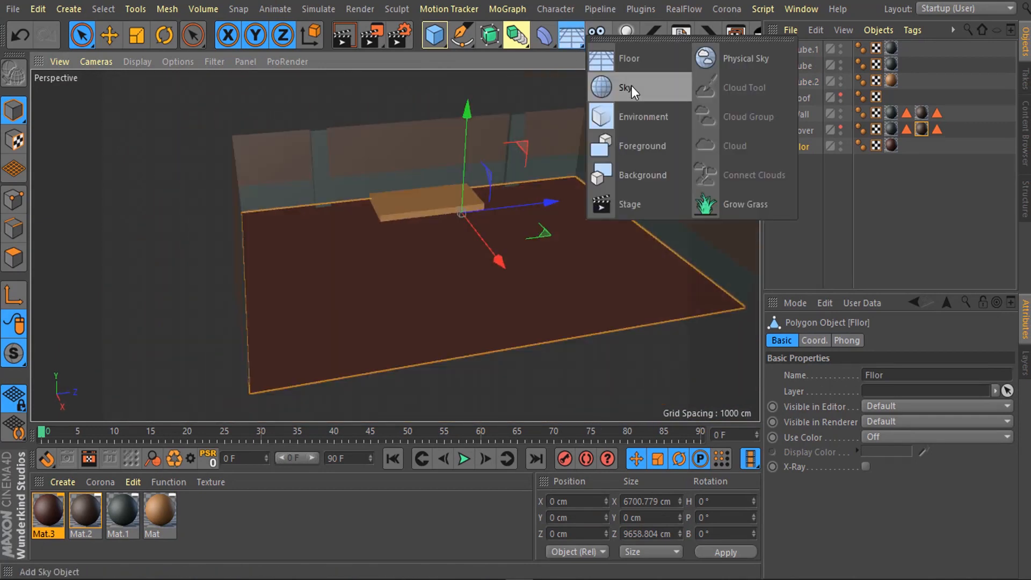
left_click(631, 86)
left_click_drag(613, 120, 469, 231, "alt")
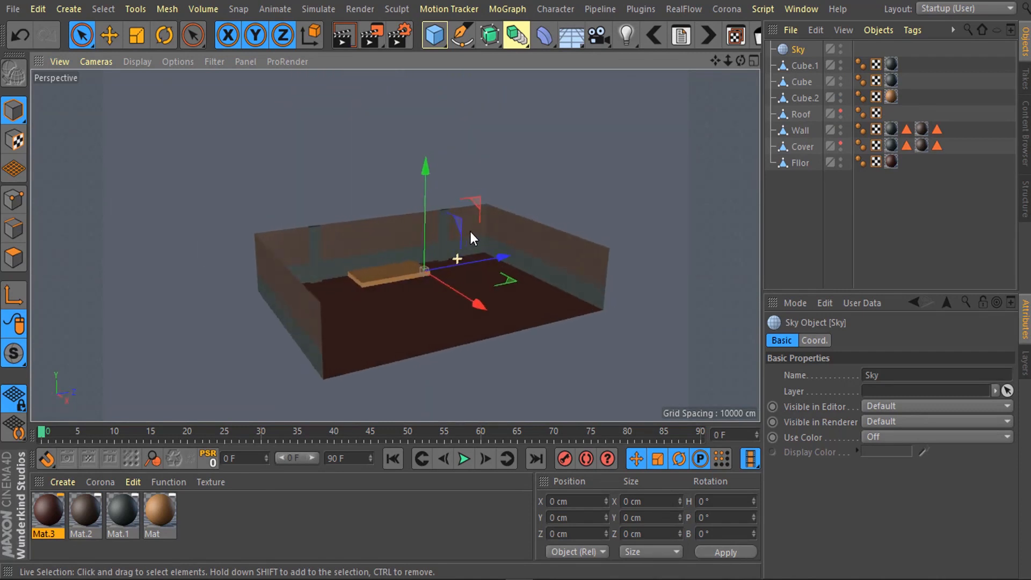
Step: Duplicate the two back-wall pillars and rotate the copies to a heading of 270°
scroll(412, 263, "up", 8)
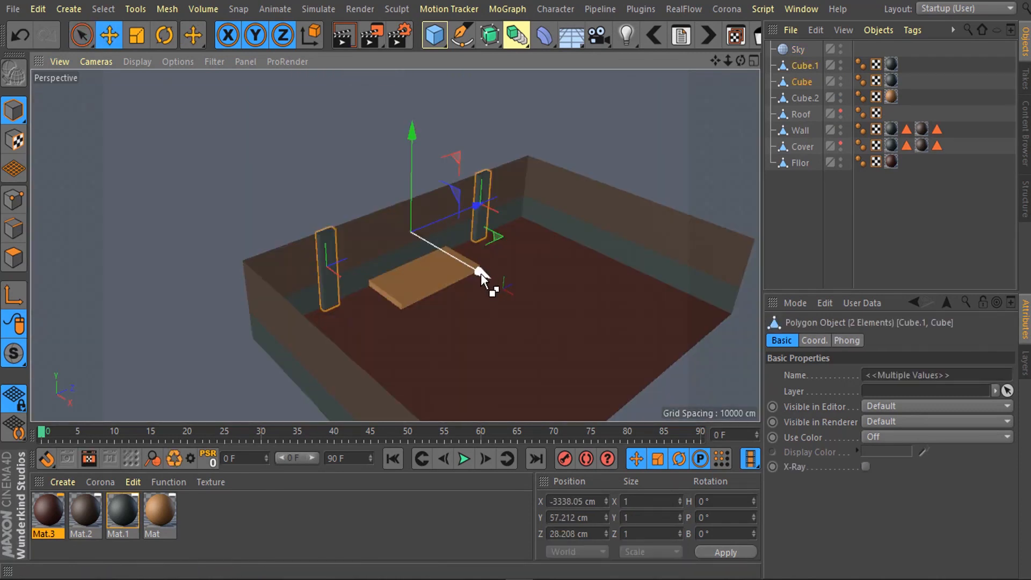
left_click_drag(482, 273, 303, 250)
left_click(164, 35)
left_click(110, 35)
Step: Place the rotated pillar copies against the room's side wall, at about X 30 cm and Z 4840 cm
left_click_drag(321, 209, 462, 184)
left_click_drag(558, 196, 701, 285)
middle_click_drag(700, 284, 550, 307, "alt")
scroll(550, 306, "up", 3)
left_click_drag(550, 306, 540, 318, "alt")
left_click_drag(427, 257, 416, 263)
scroll(656, 303, "up", 3)
left_click_drag(656, 303, 531, 314, "alt")
left_click_drag(426, 301, 430, 351, "alt")
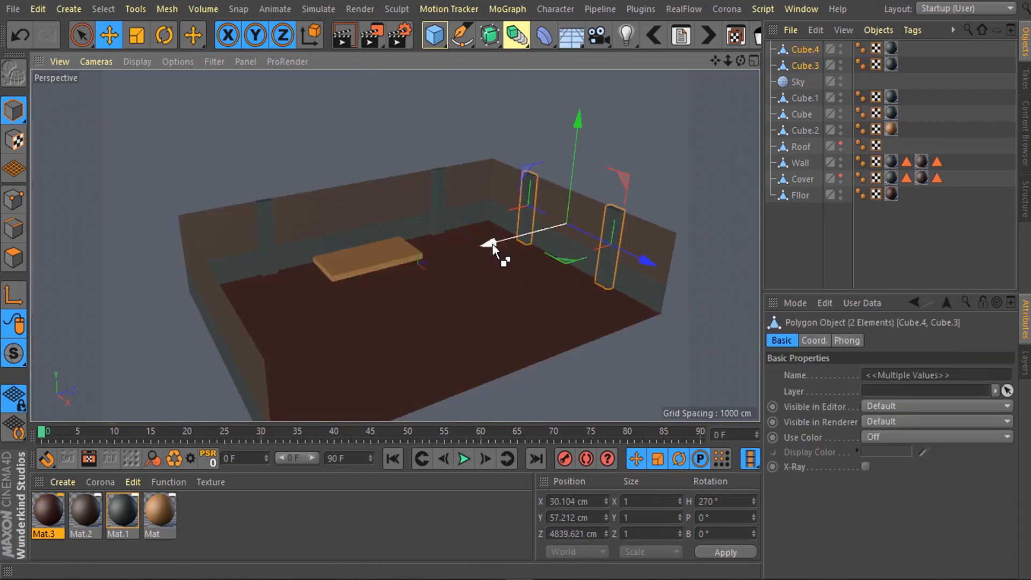
Step: Duplicate the side-wall pillars onto the opposite side wall and the back-wall pillars onto the front wall
left_click_drag(493, 249, 152, 336)
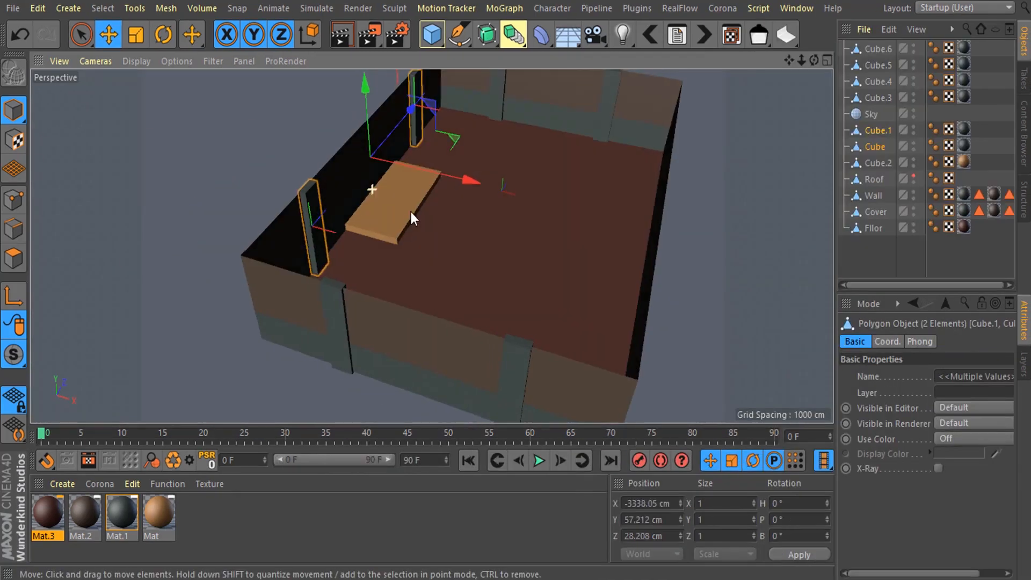
left_click_drag(417, 219, 752, 246)
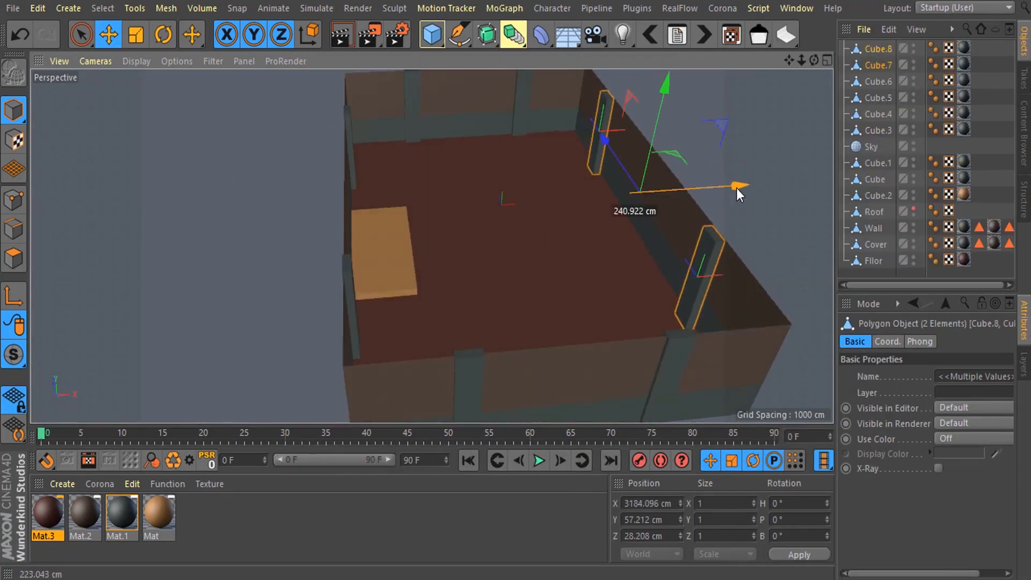
left_click_drag(736, 188, 728, 236)
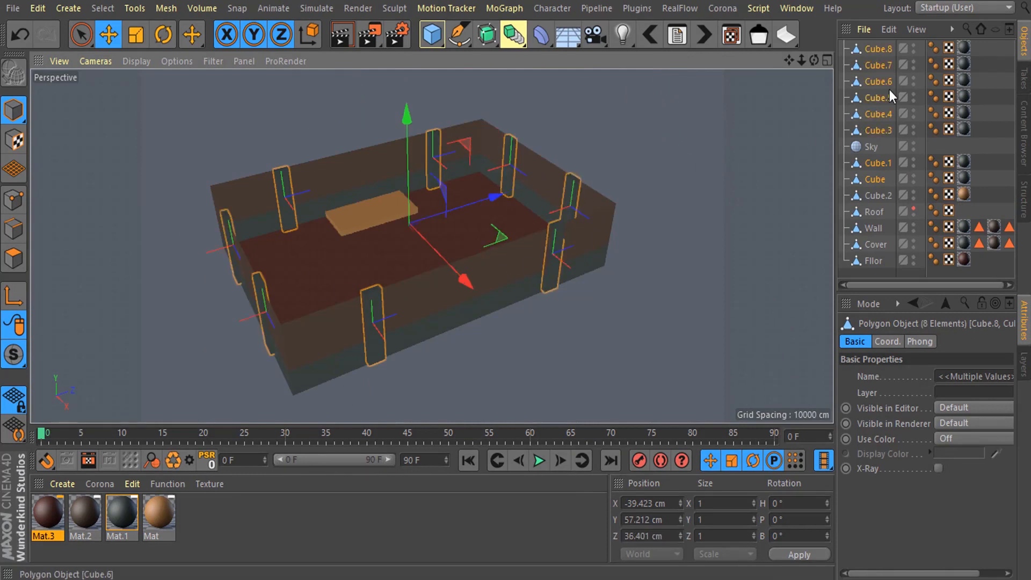
Step: Merge all eight pillars into one object with Connect Objects + Delete and rename it Pillars
right_click(877, 78)
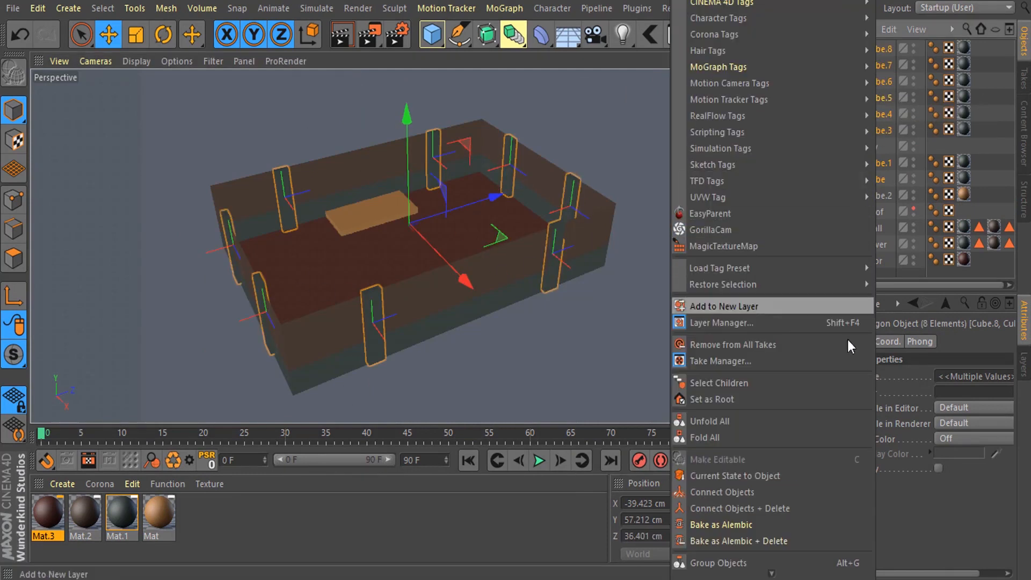
left_click(797, 508)
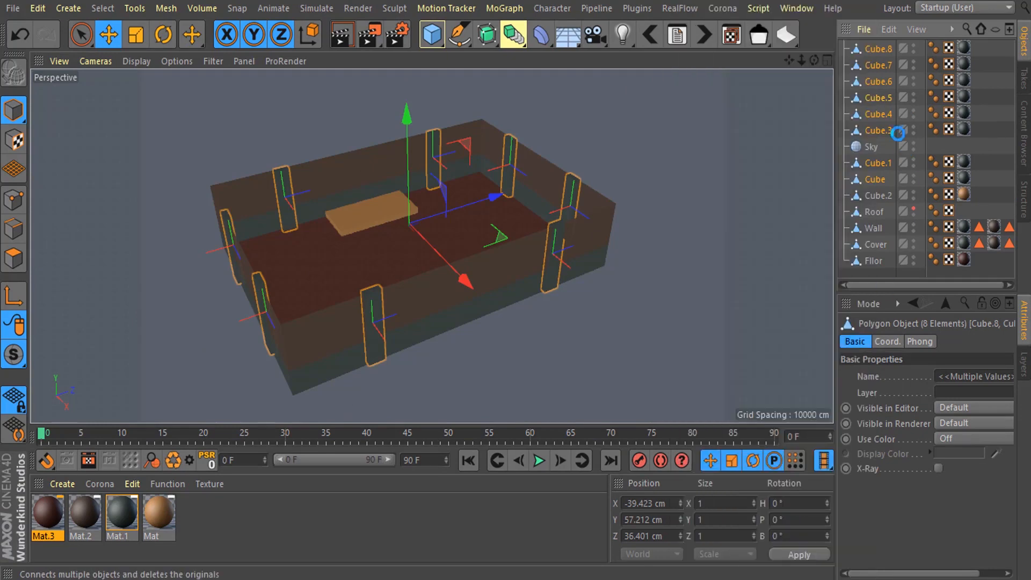
left_click(881, 47)
type("Pillars")
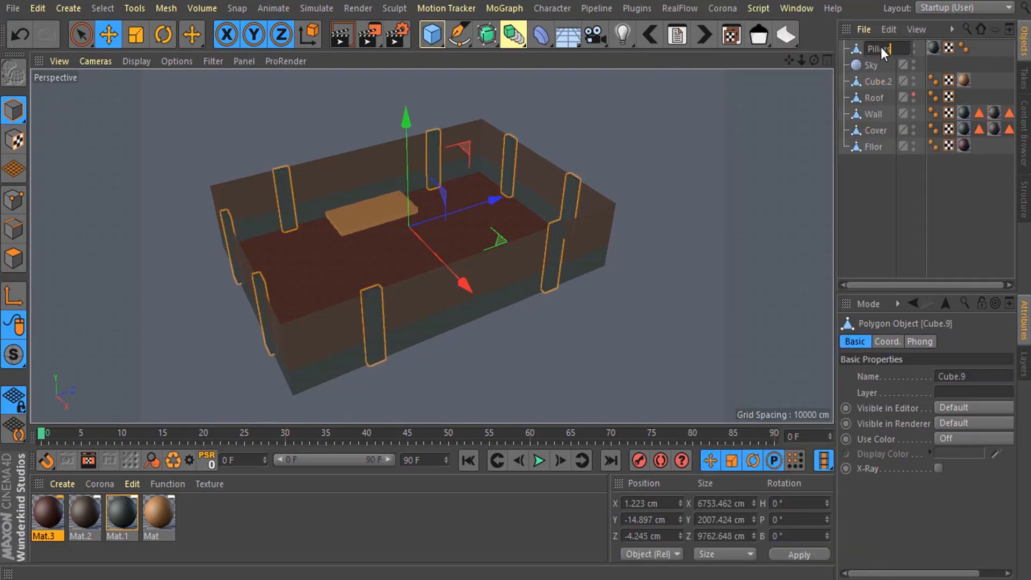
key("Return")
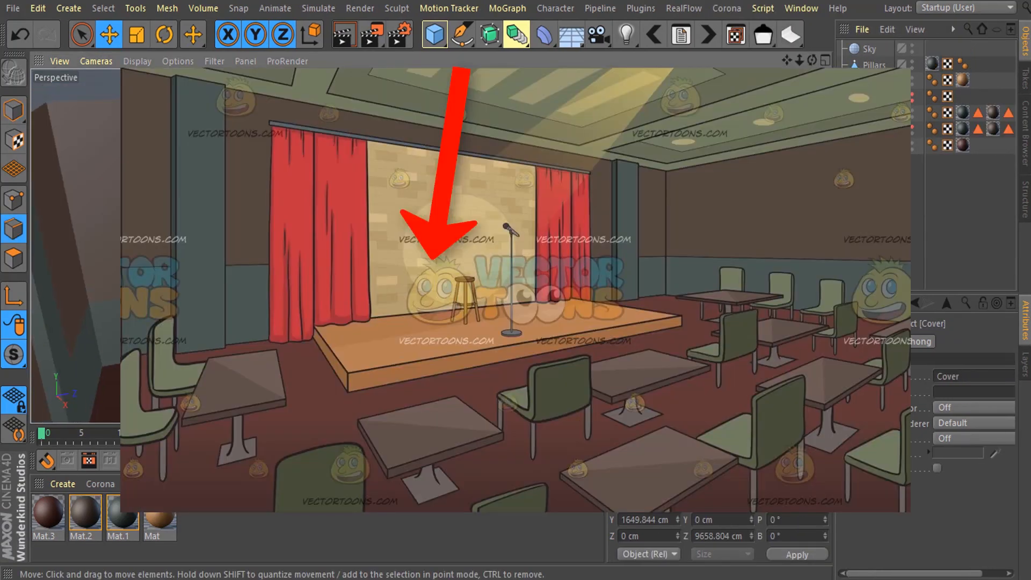
Step: Cut two vertical edge loops through the Wall object with Loop/Path Cut, one at each back-wall pillar
left_click_drag(59, 167, 67, 200, "alt")
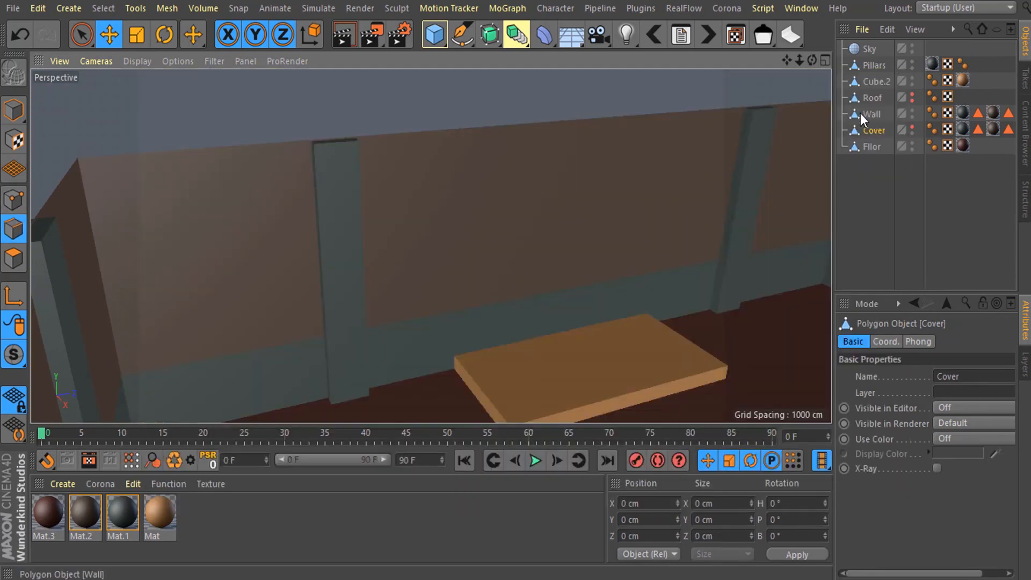
left_click(412, 205)
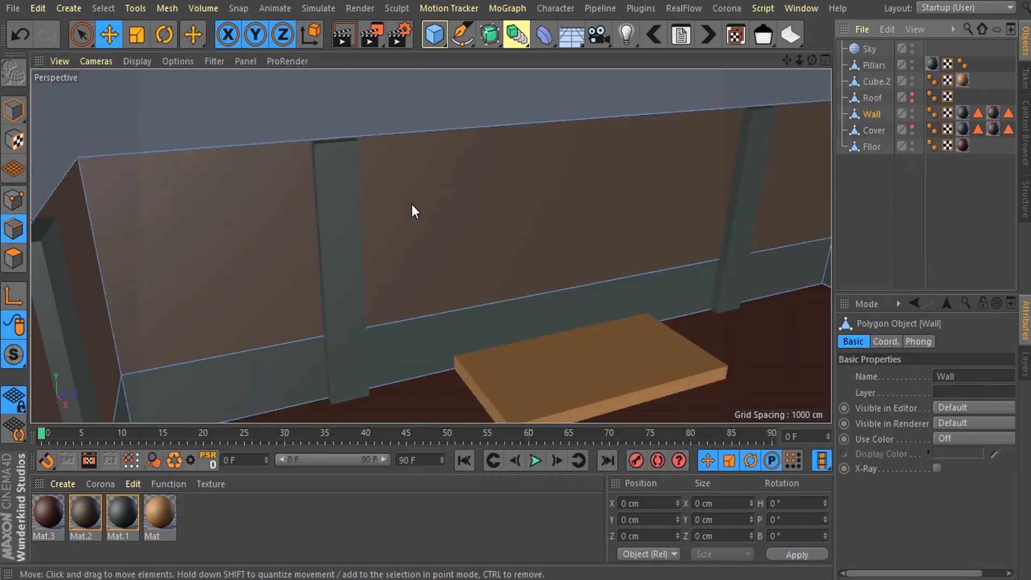
left_click(391, 138)
right_click(391, 137)
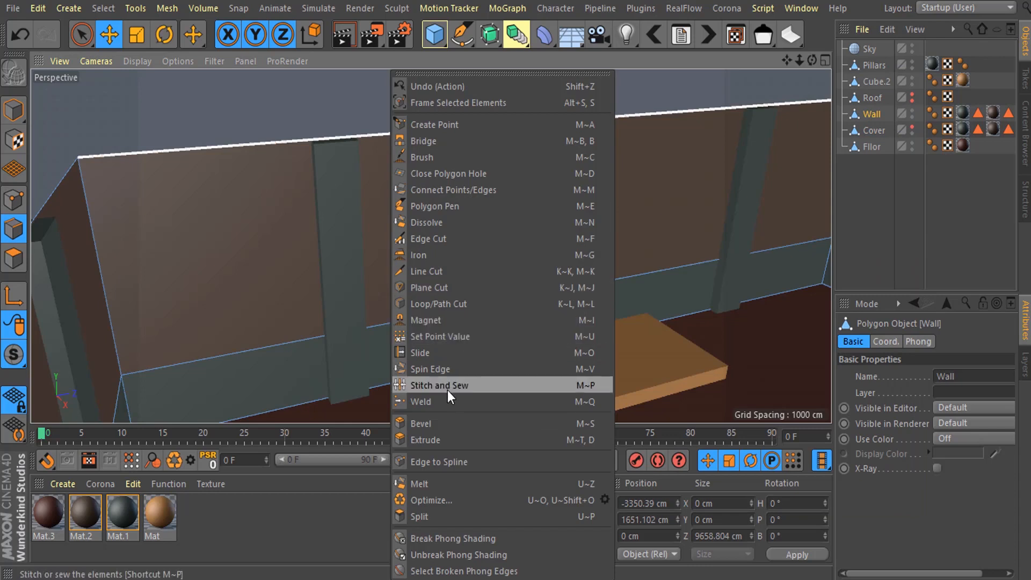
left_click(454, 301)
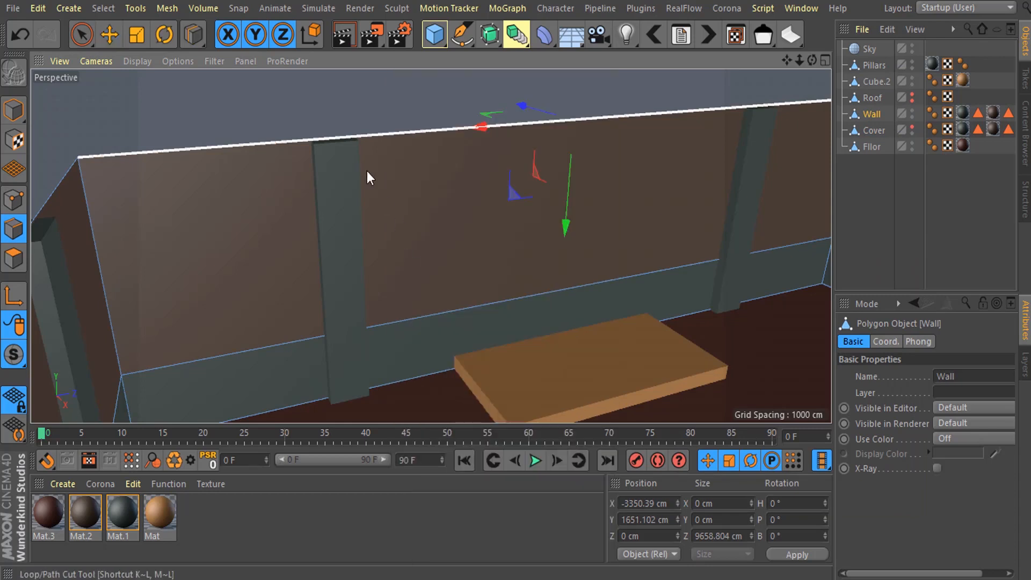
left_click(334, 137)
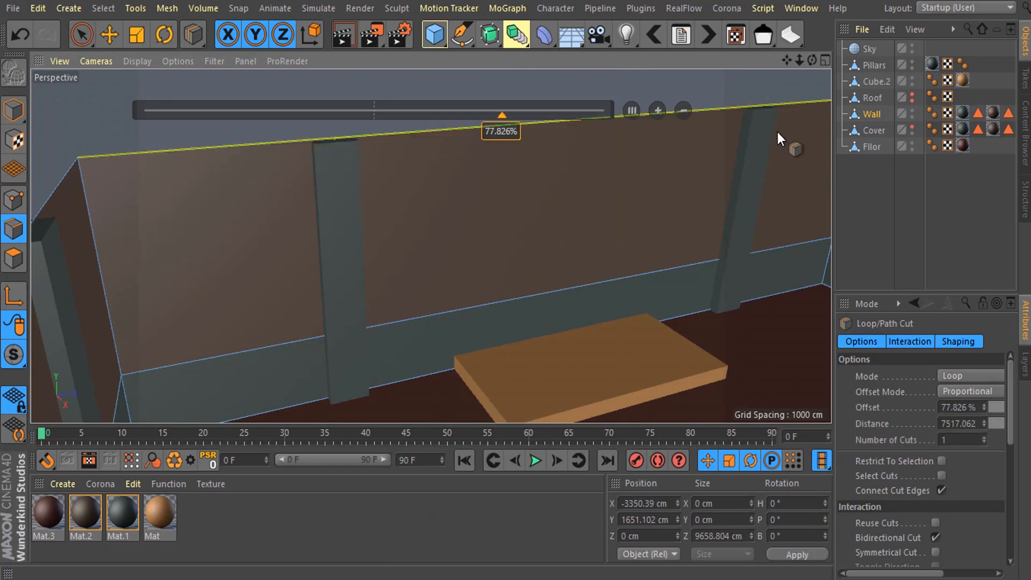
left_click(769, 102)
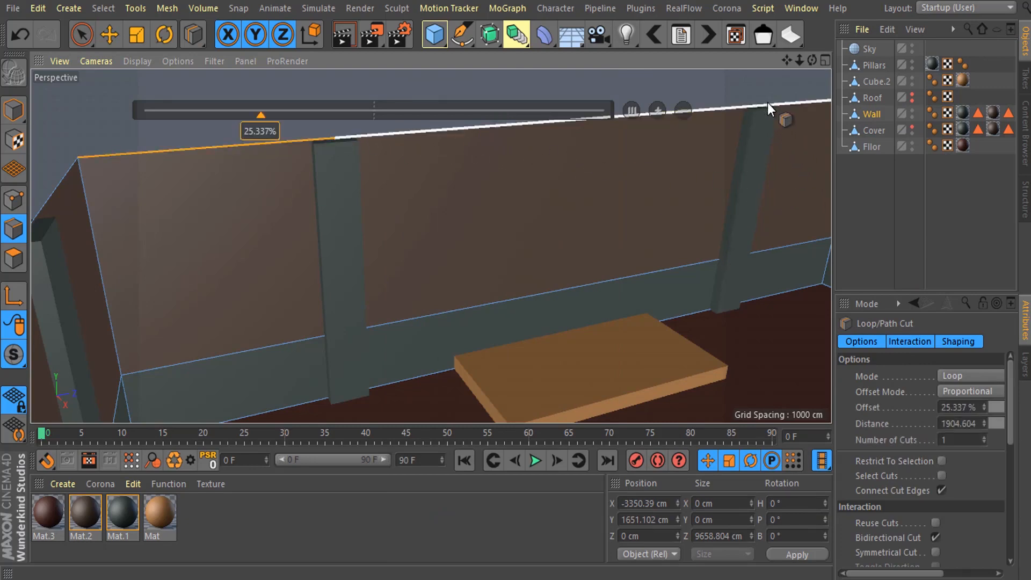
Step: Apply the brick material to the selected back-wall polygons between the two pillars and return to model mode
left_click_drag(650, 256, 583, 204, "alt")
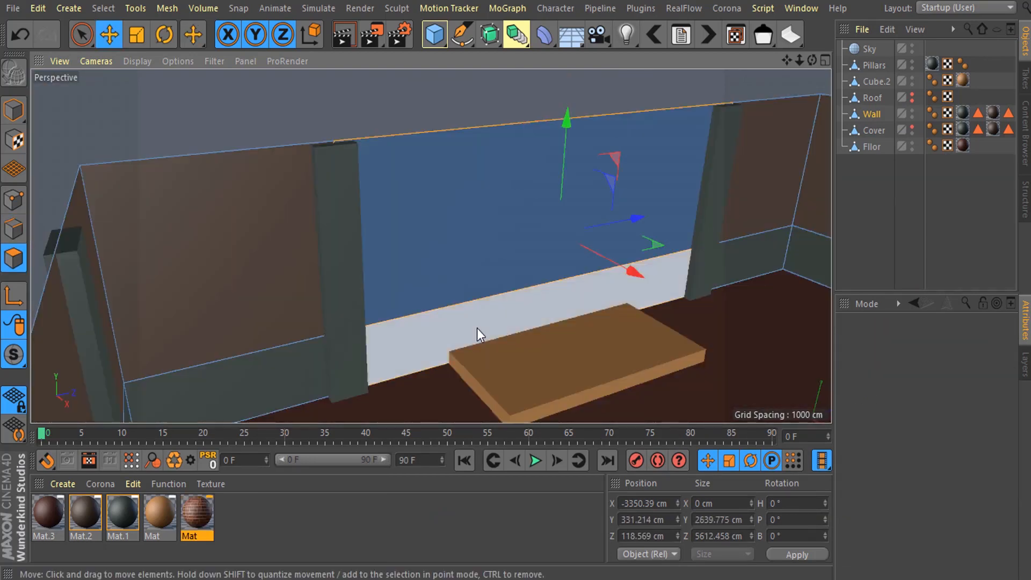
left_click_drag(192, 505, 421, 237)
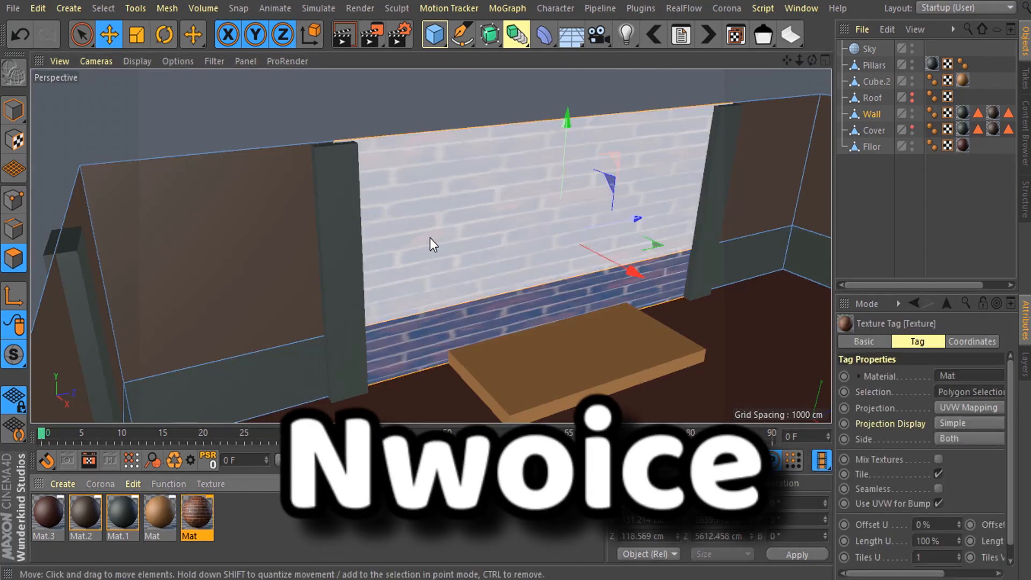
left_click_drag(436, 254, 418, 222, "alt")
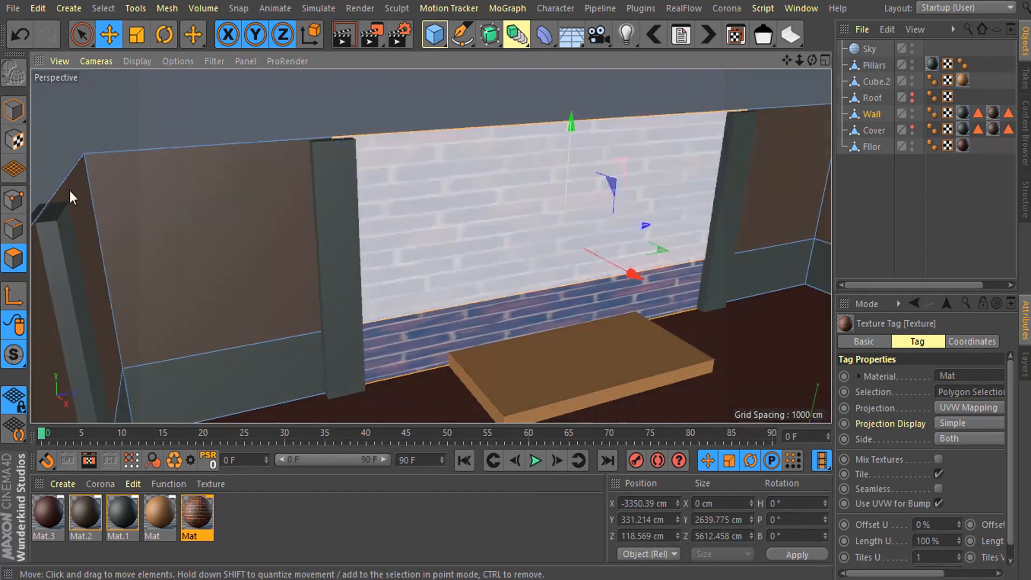
left_click(14, 111)
scroll(481, 198, "up", 3)
left_click_drag(514, 259, 515, 368, "alt")
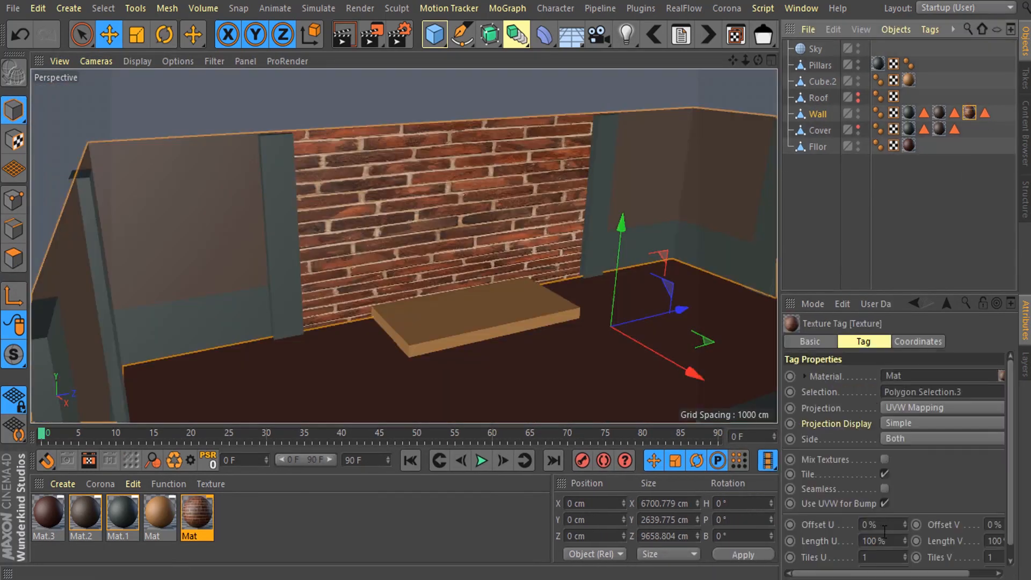
Step: Adjust the brick texture tag's mapping on the Wall object, setting Offset U to -13 %
scroll(884, 529, "down", 13)
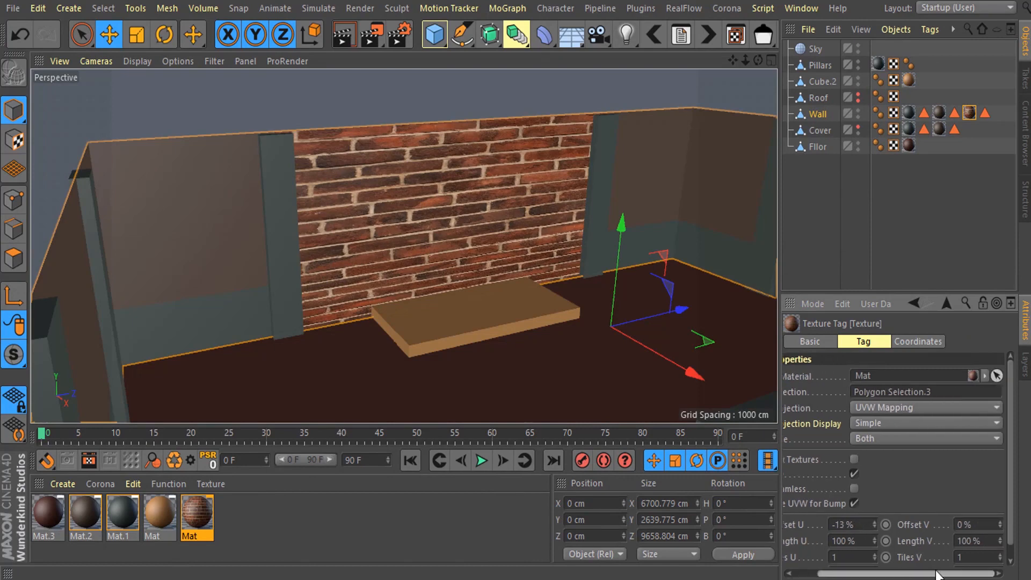
scroll(884, 541, "down", 20)
scroll(884, 541, "down", 20)
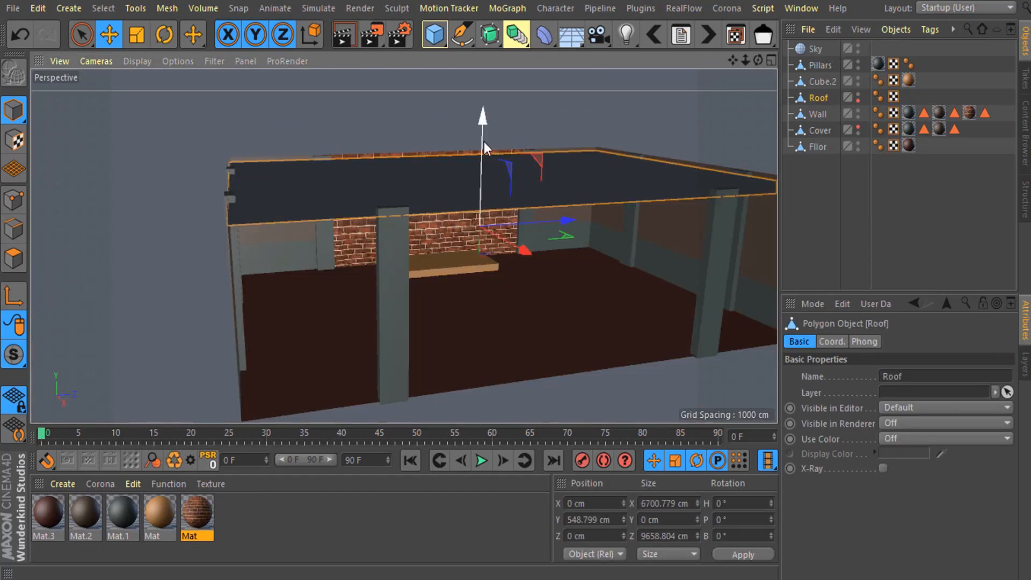
Step: Raise the Roof object onto the wall tops and cut an edge loop near its short end at a 3.577 % offset
left_click_drag(485, 142, 560, 246)
right_click(230, 188)
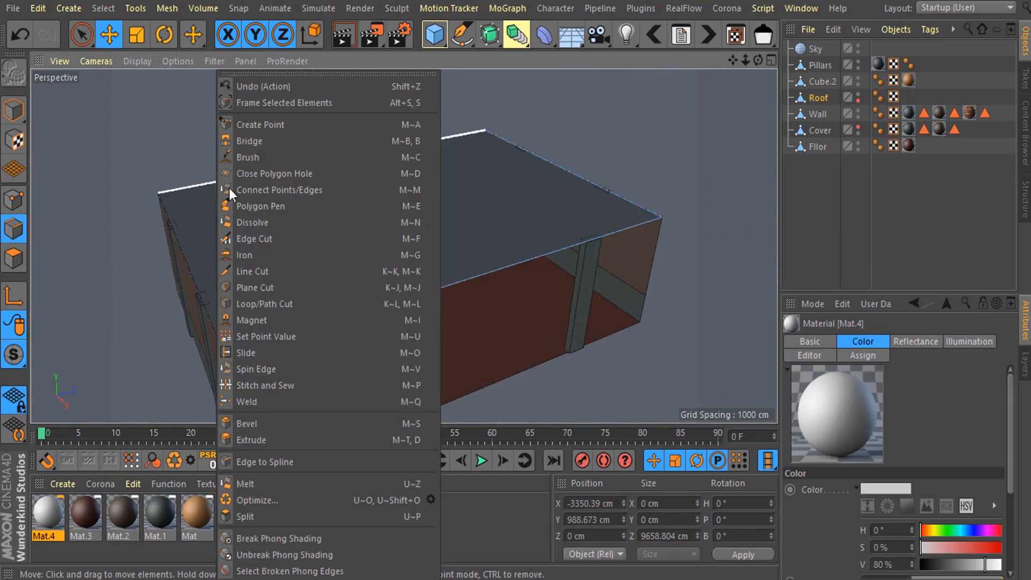
left_click(281, 304)
left_click(173, 189)
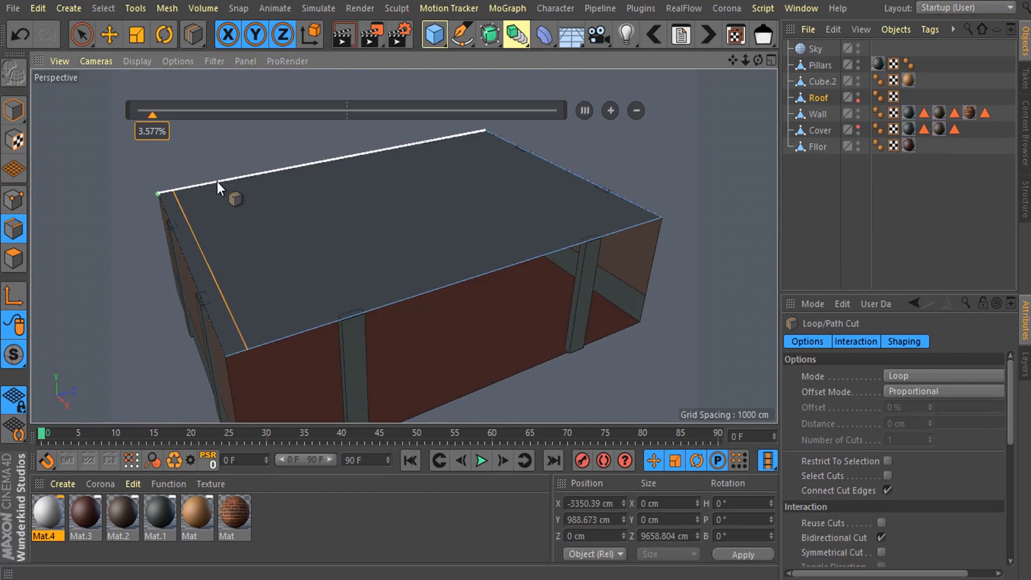
left_click_drag(484, 131, 467, 223, "alt")
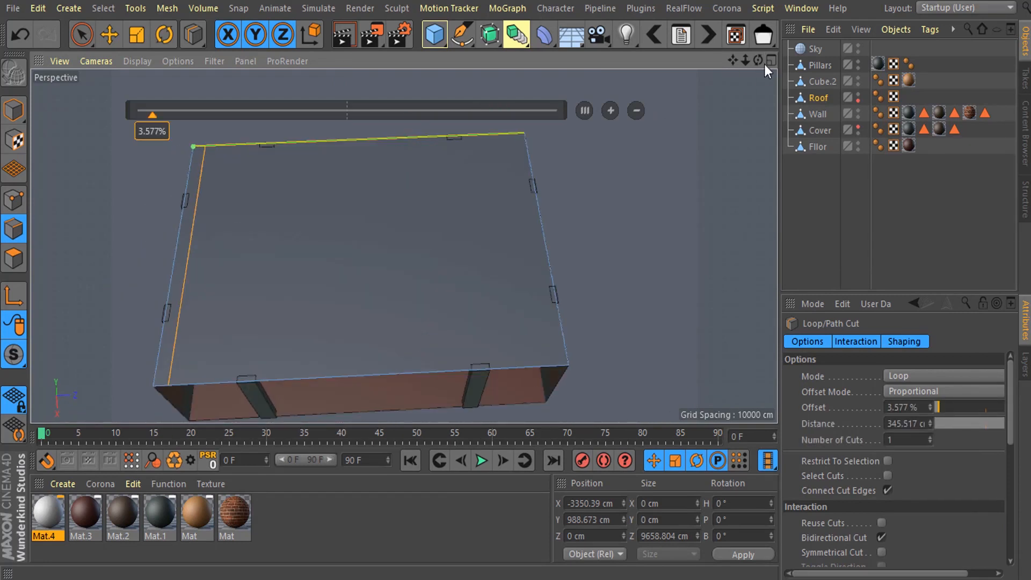
Step: In the top view, cut Roof edge loops near the far short end at 3.516 % and just inside both long sides
left_click(771, 61)
left_click(771, 61)
left_click(497, 164)
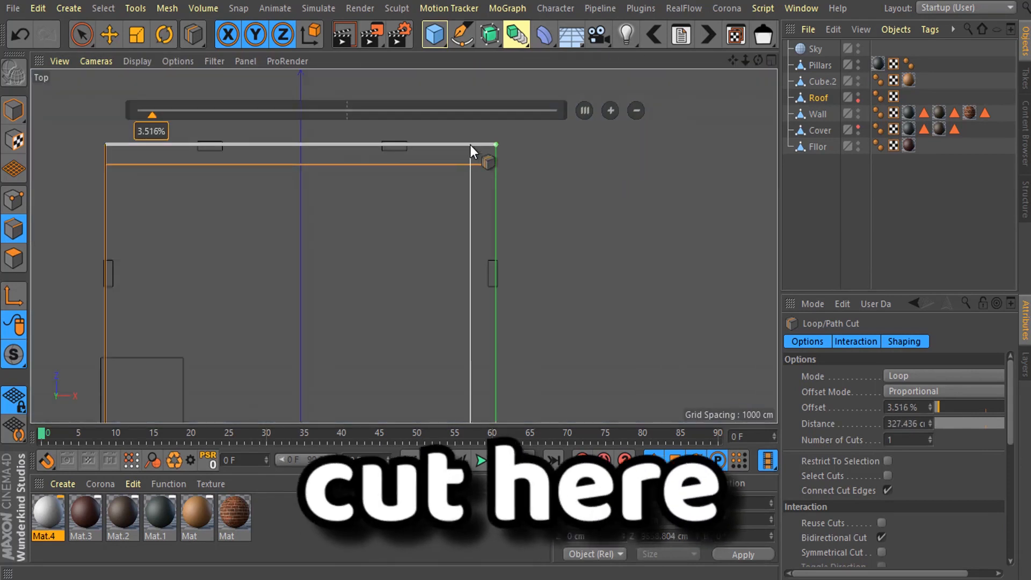
left_click(470, 144)
left_click(131, 144)
scroll(308, 245, "down", 4)
scroll(218, 231, "up", 2)
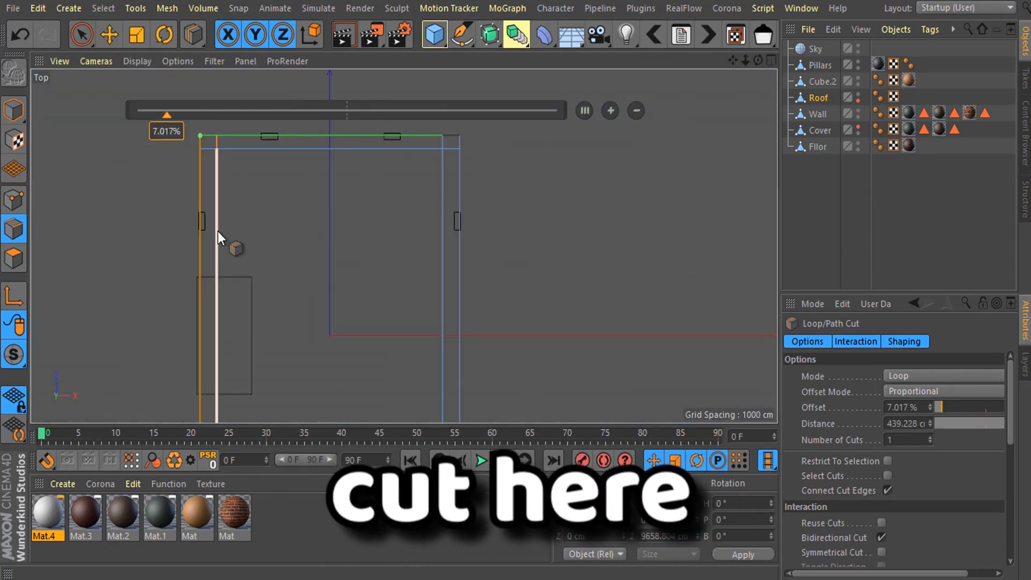
left_click(439, 205)
Step: Cut further edge loops across the Roof near the other short end and on both edges of the side pillars
middle_click_drag(461, 331, 540, 218, "alt")
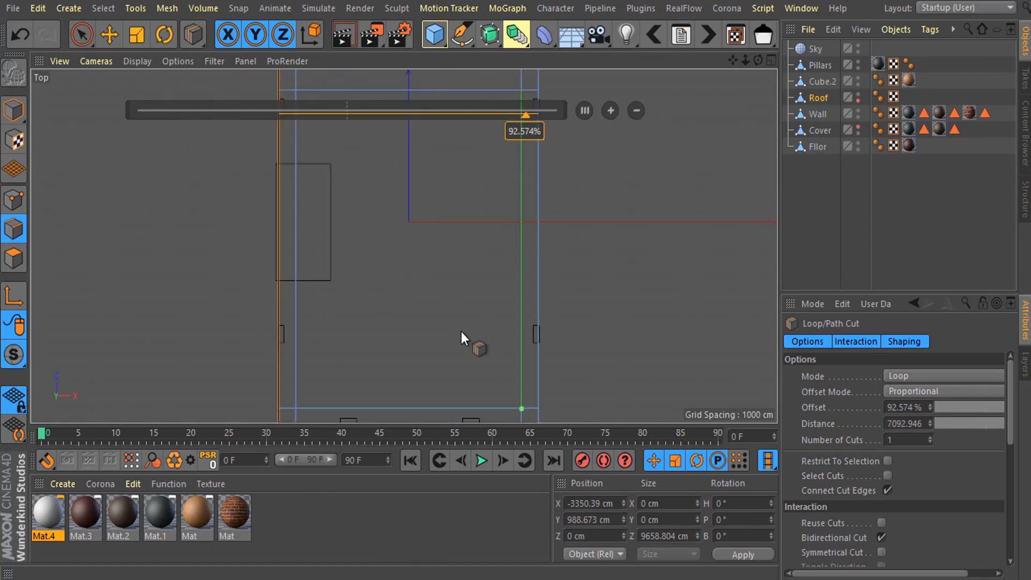
scroll(473, 322, "down", 4)
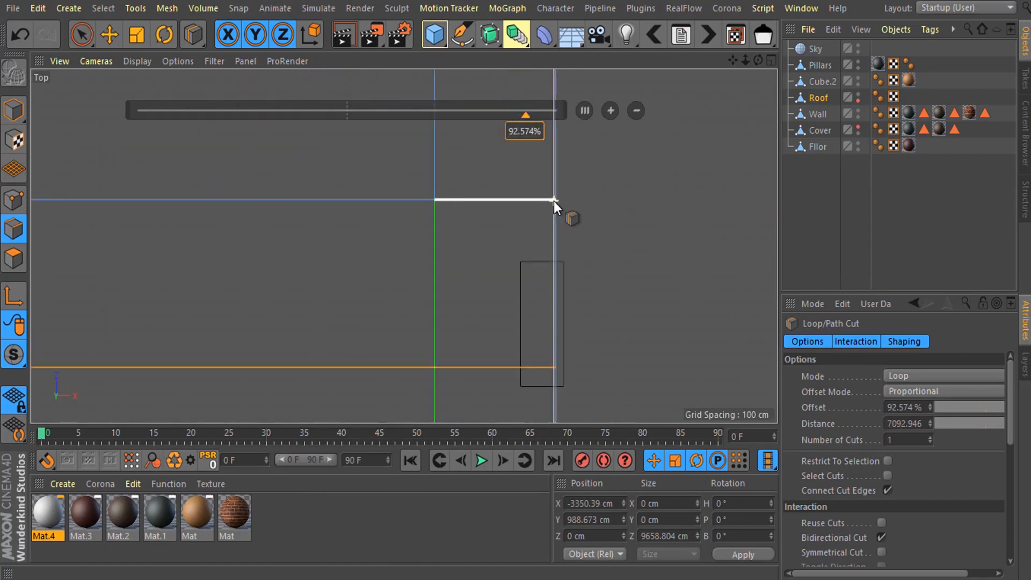
scroll(538, 317, "down", 4)
middle_click_drag(538, 317, 538, 349, "alt")
left_click(538, 350)
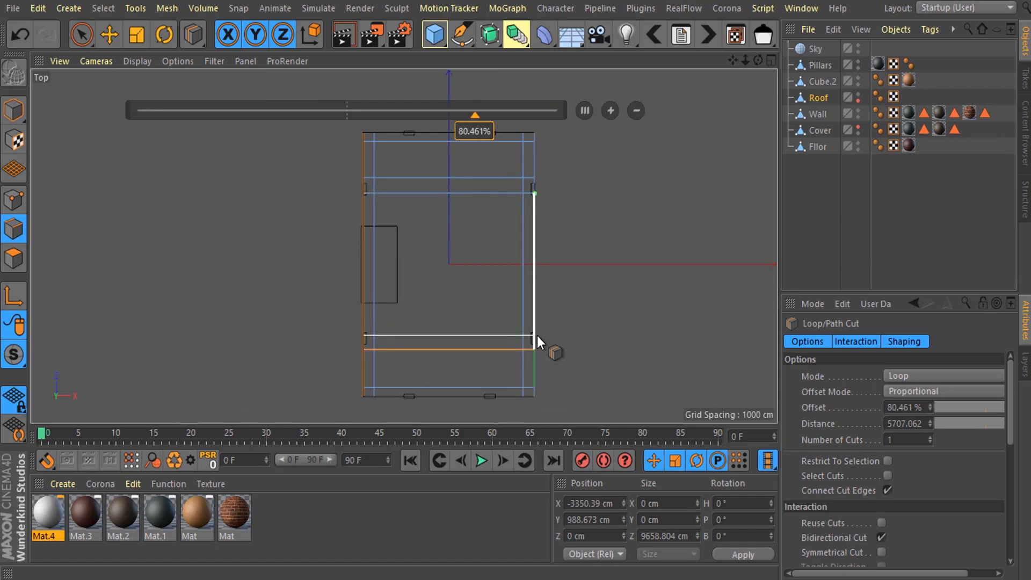
left_click(538, 335)
Step: Cut two crosswise loops around the Roof's centre and lengthwise loops, one at a 76.2 % offset, and return to the perspective view
left_click_drag(506, 317, 504, 235, "alt")
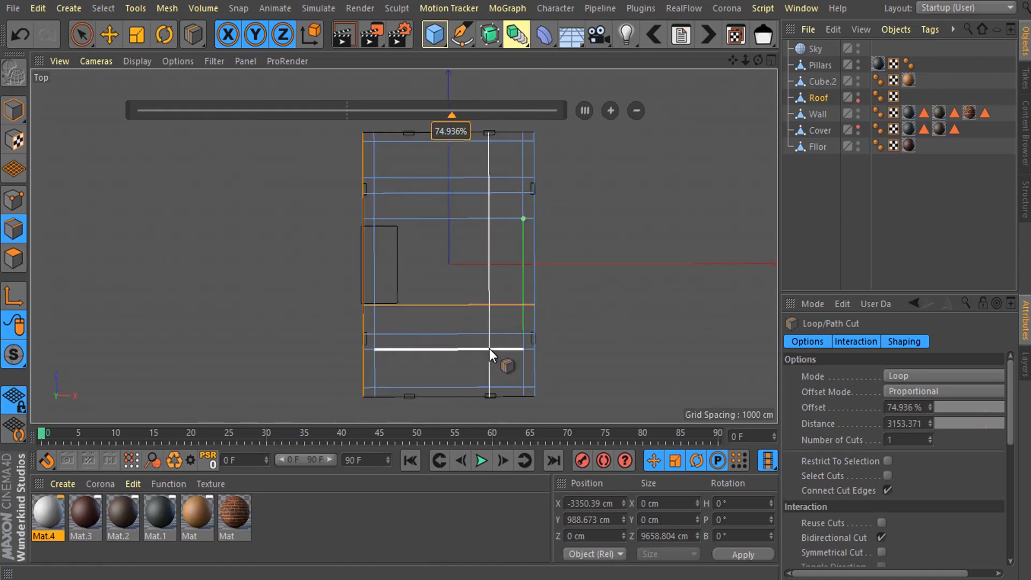
left_click(771, 61)
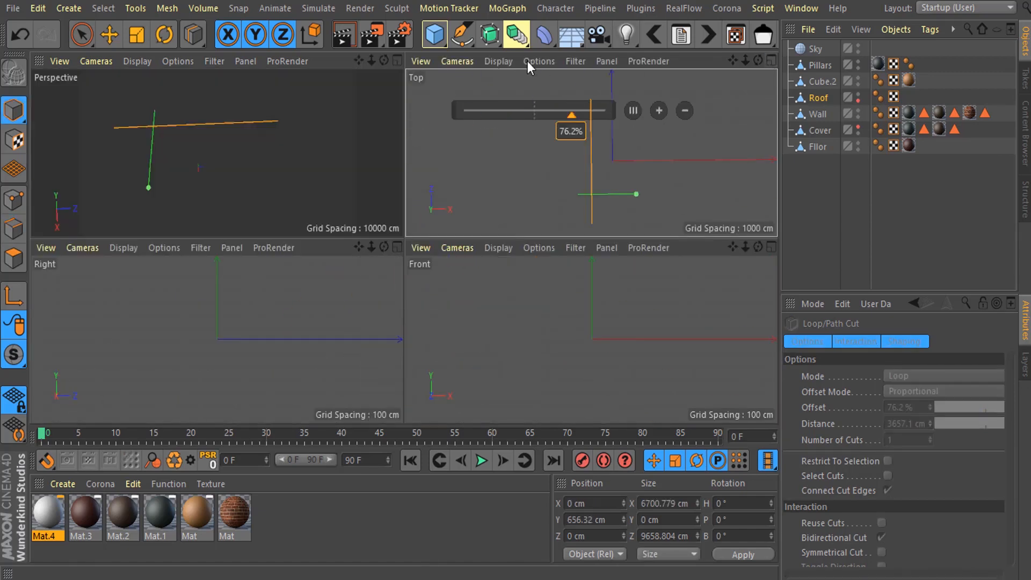
left_click(395, 61)
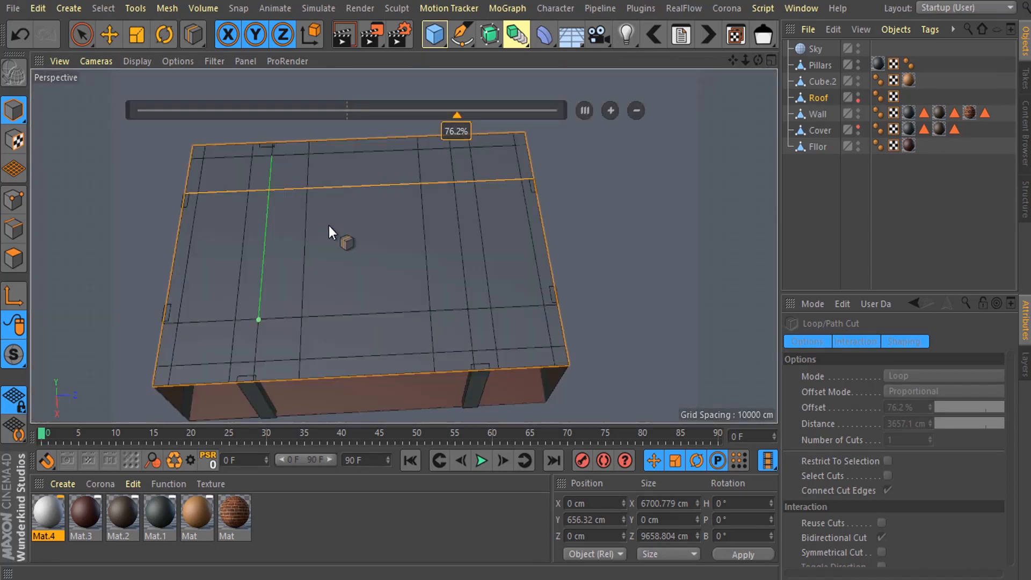
scroll(328, 226, "down", 3)
left_click_drag(363, 306, 344, 295, "alt")
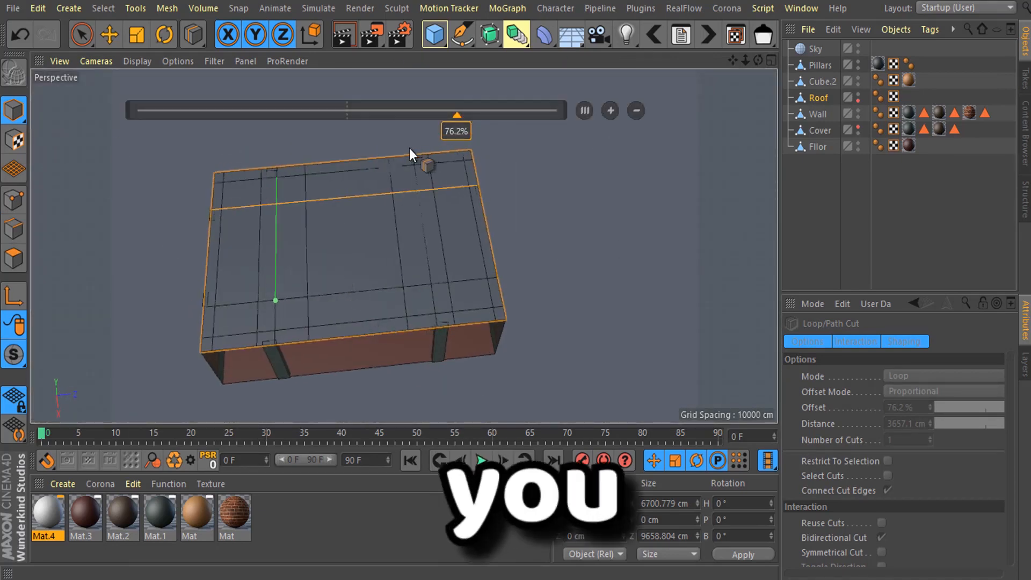
Step: Set Mat.4's colour to olive green with H 86.25°, S 26.016 % and V 48.235 % by picking it from the screen
left_click(109, 34)
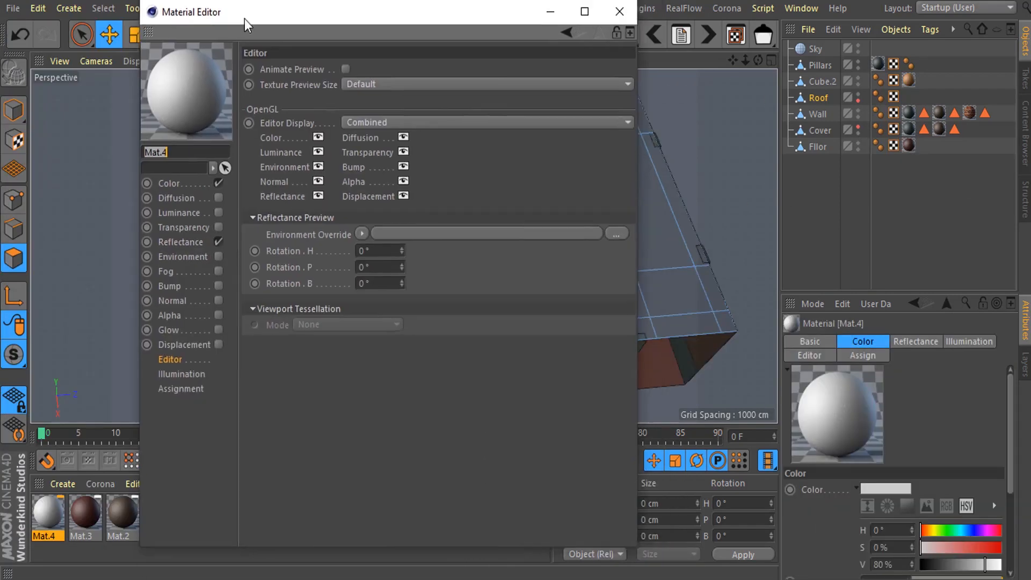
left_click(155, 200)
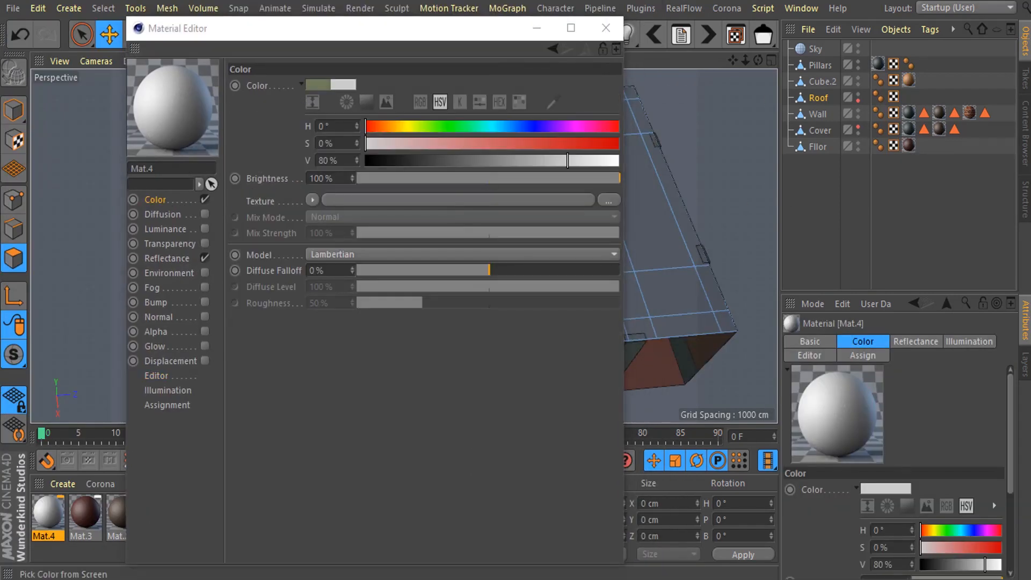
left_click(503, 140)
Step: Select the Roof's border polygons and the two crosswise beam strips, and apply the Mat.4 material to them
left_click_drag(354, 355, 260, 362, "shift")
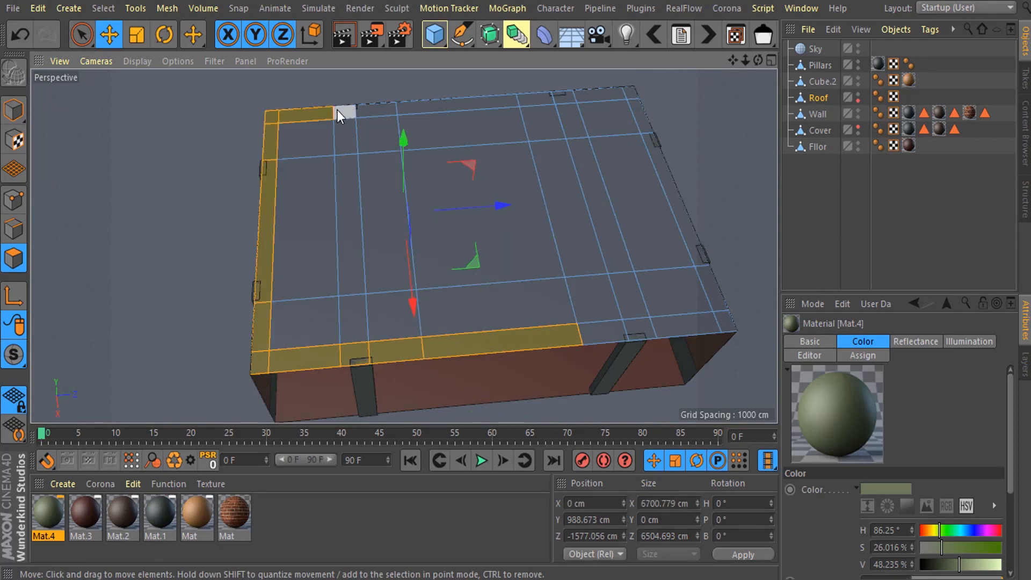
left_click(571, 119, "shift")
left_click(346, 134, "shift")
left_click(350, 225, "shift")
left_click(355, 318, "shift")
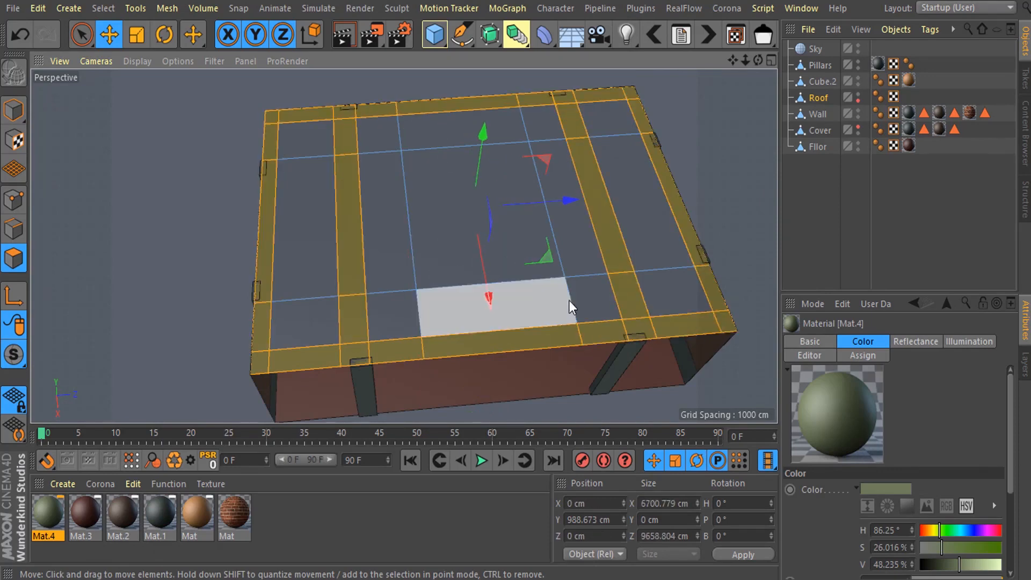
mouse_move(513, 247)
left_mouse_down("alt")
mouse_move(481, 316)
mouse_move(499, 236)
left_mouse_up("alt")
left_click_drag(46, 508, 336, 305)
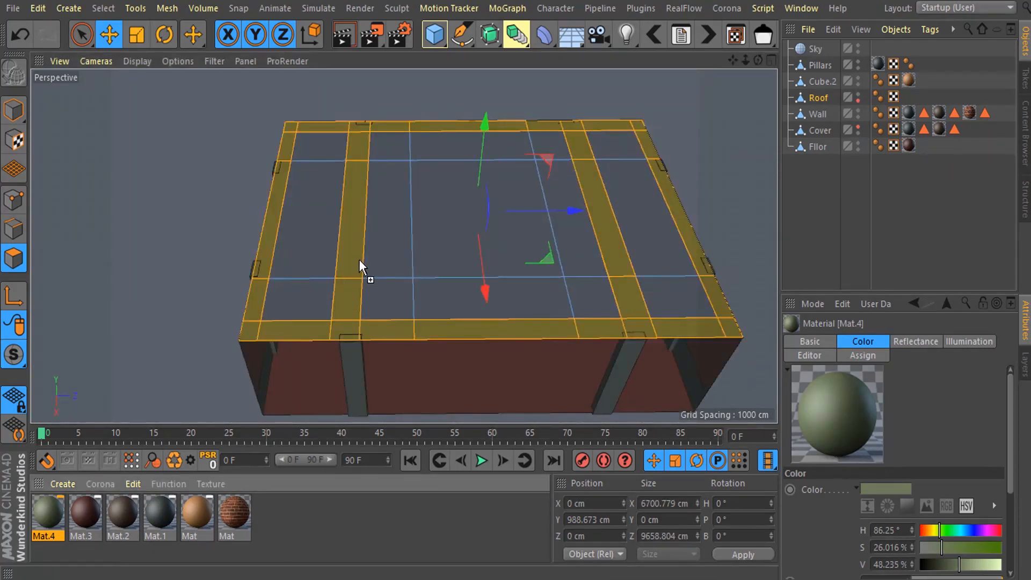
left_click_drag(354, 257, 355, 259)
left_click(13, 110)
left_click_drag(481, 287, 542, 266, "alt")
Step: Select the large middle polygon in each end bay of the Roof and extrude both upward about 293 cm
left_click(14, 258)
left_click(307, 287)
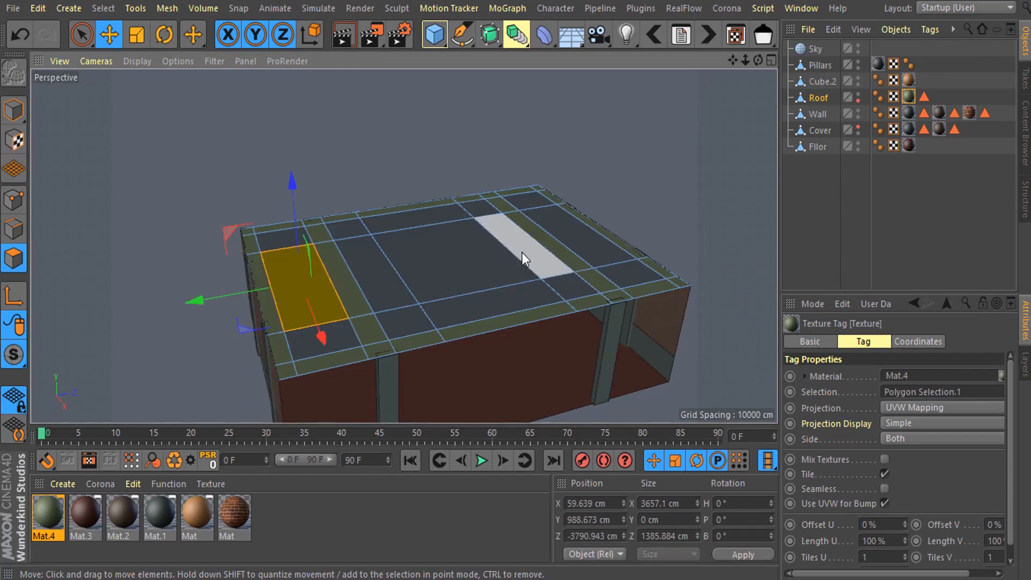
left_click(581, 238, "shift")
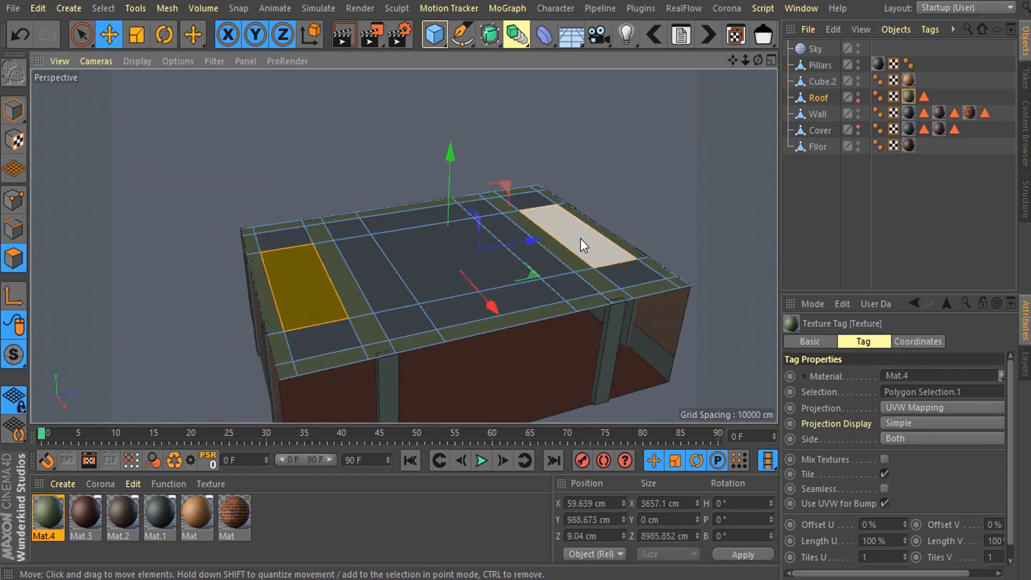
mouse_move(457, 306)
left_mouse_down("alt")
mouse_move(440, 199)
mouse_move(457, 320)
left_mouse_up("alt")
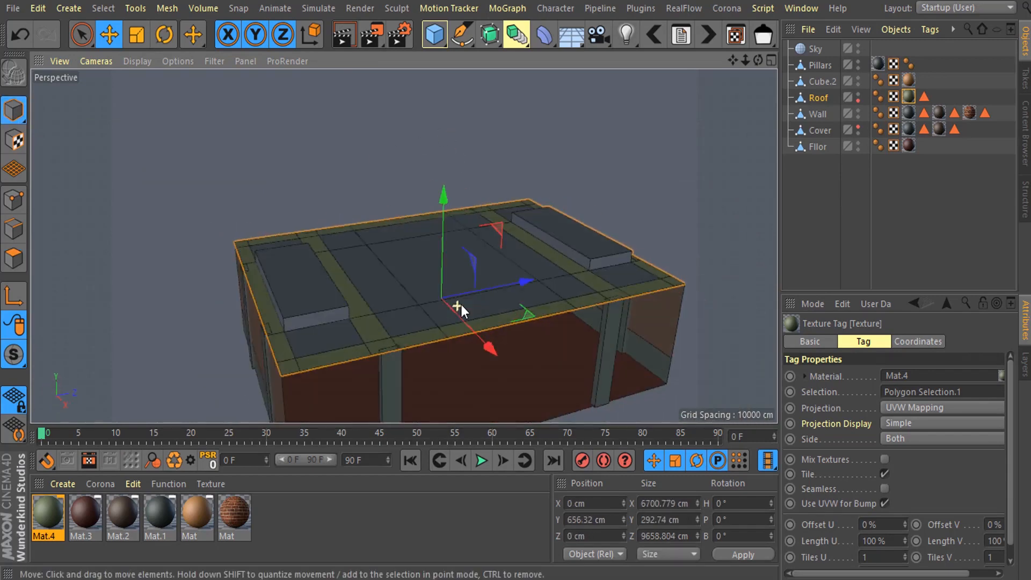
mouse_move(317, 310)
right_mouse_down("alt")
mouse_move(334, 327)
mouse_move(301, 301)
right_mouse_up("alt")
Step: Select the side faces of the two raised Roof panels and give them a new dark green material, Mat.5
left_click(13, 258)
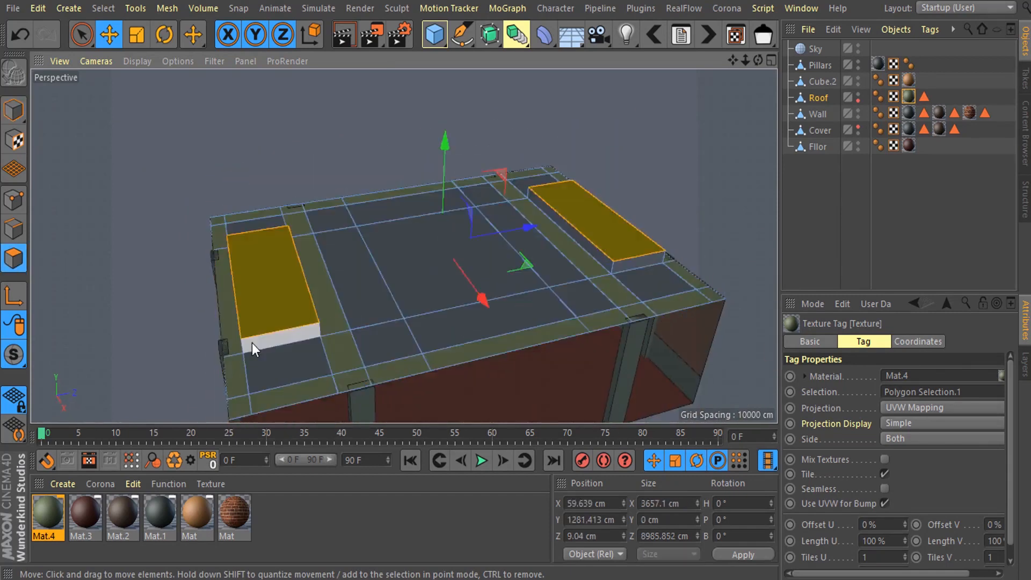
left_click(252, 342)
left_click_drag(301, 323, 430, 258, "alt")
left_click(501, 238, "shift")
left_click_drag(501, 239, 644, 215, "alt")
left_click(701, 216, "shift")
left_click_drag(242, 344, 483, 344, "alt")
right_click_drag(445, 258, 486, 271, "alt")
double_click(333, 520)
double_click(54, 519)
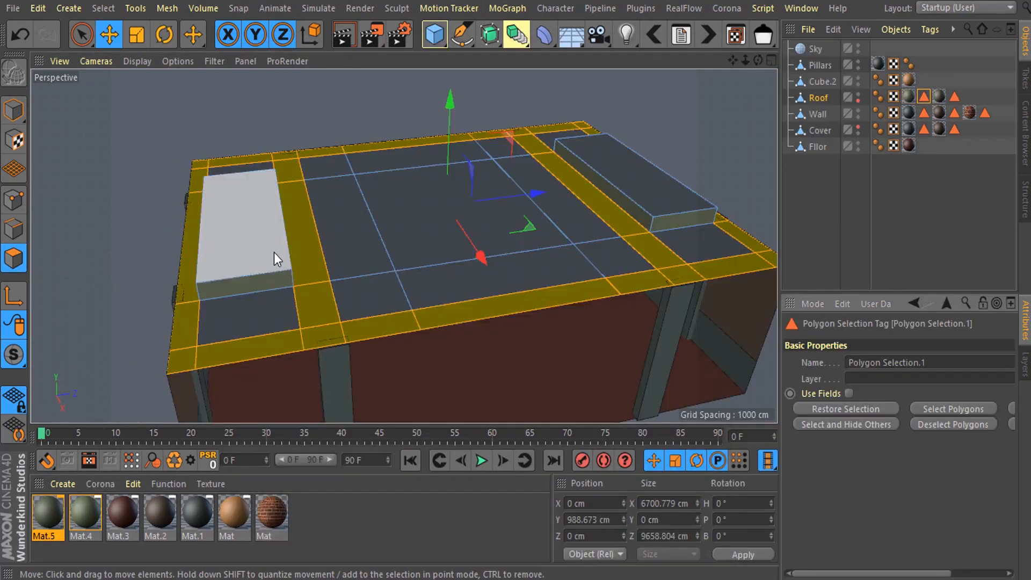
Step: Extrude the Roof's centre panel upward and colour the raised panels with the green Mat.4 and Mat.5 materials
left_click(939, 96)
left_click(909, 96)
left_click_drag(301, 242, 383, 295, "alt")
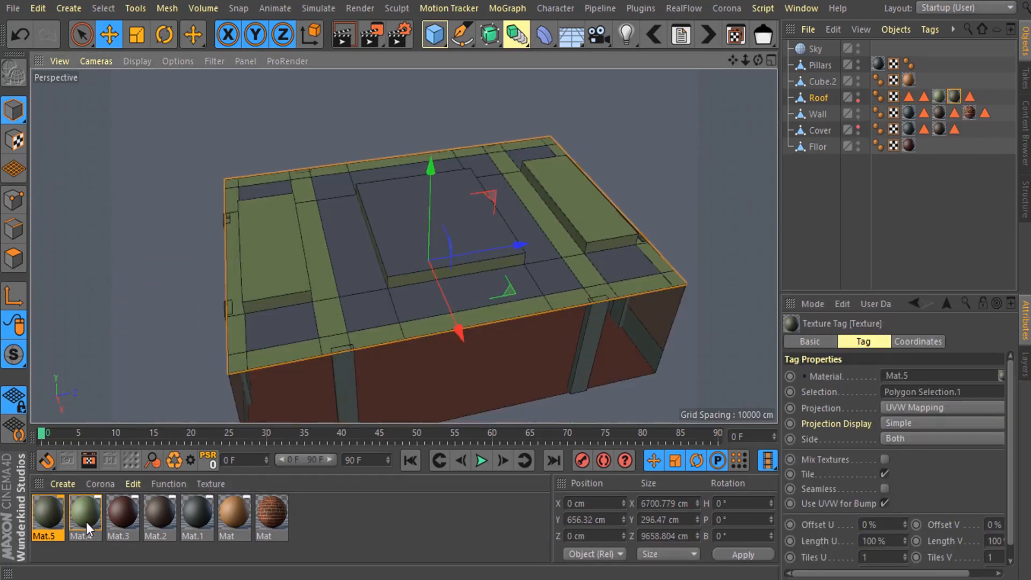
left_click(86, 519)
left_click(48, 513)
left_click_drag(449, 300, 391, 226, "alt")
double_click(969, 96)
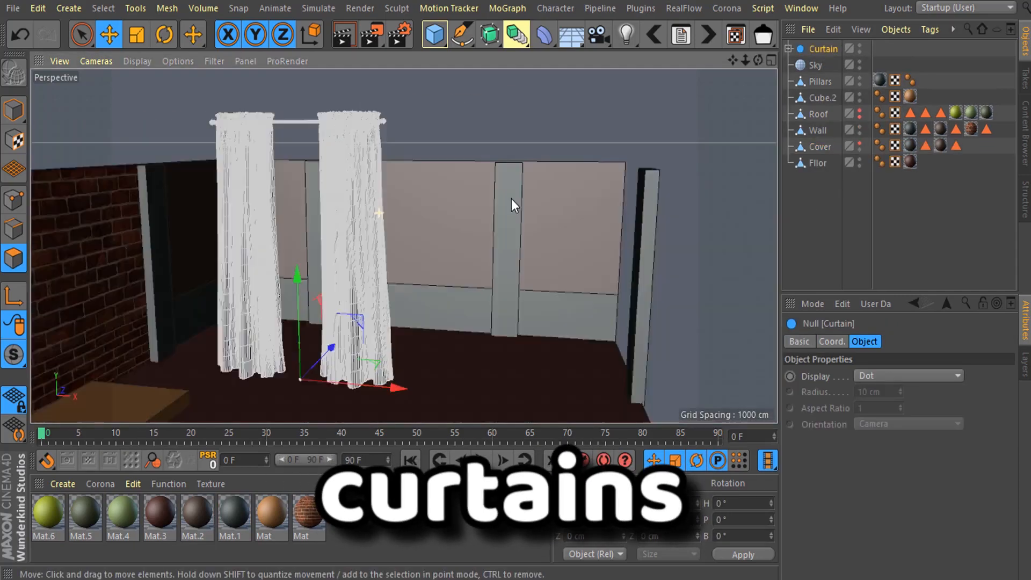
Step: Rotate the imported Curtain model to face the brick wall and place one curtain at each side of the backdrop
left_click(164, 34)
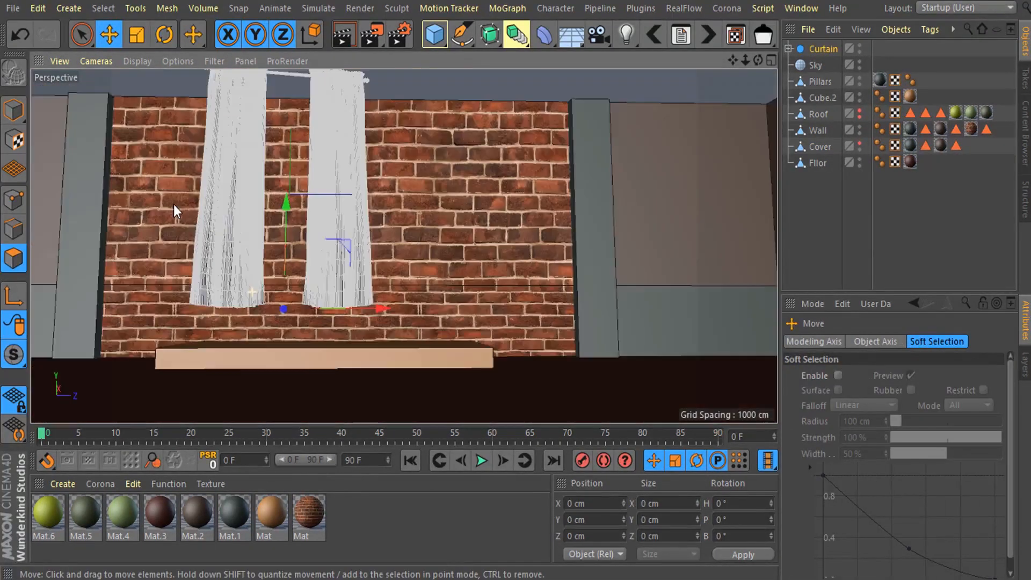
left_click_drag(299, 285, 282, 297)
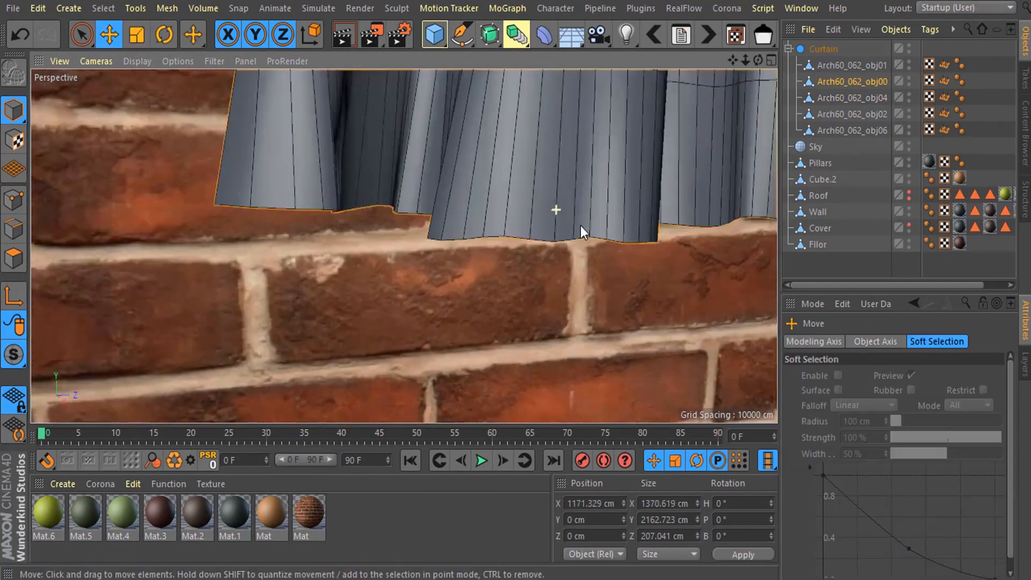
left_click(104, 8)
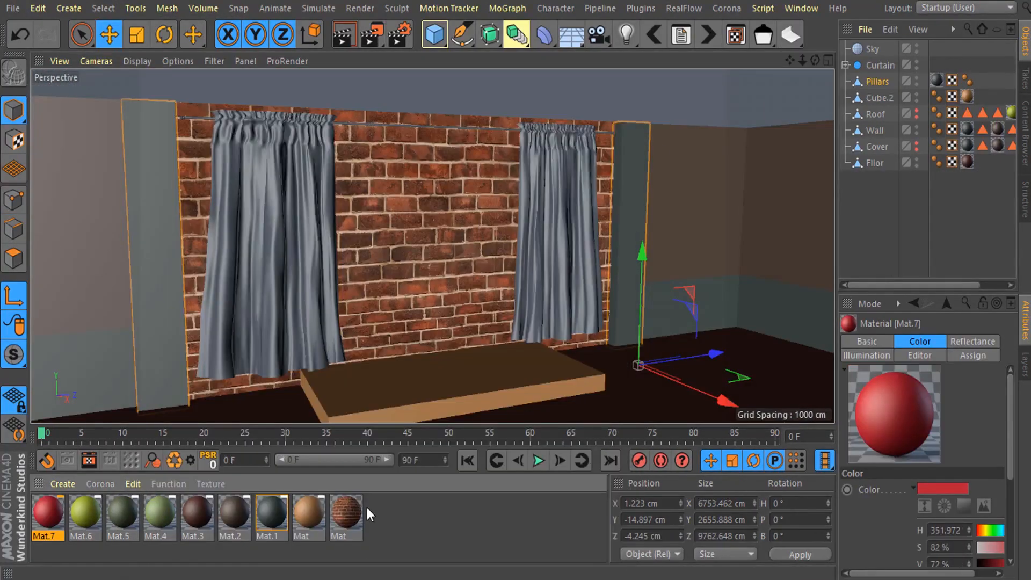
Step: Apply the red Mat.7 material to the curtains and create a grey Mat.8 material for the curtain rod
left_click_drag(48, 513, 253, 312)
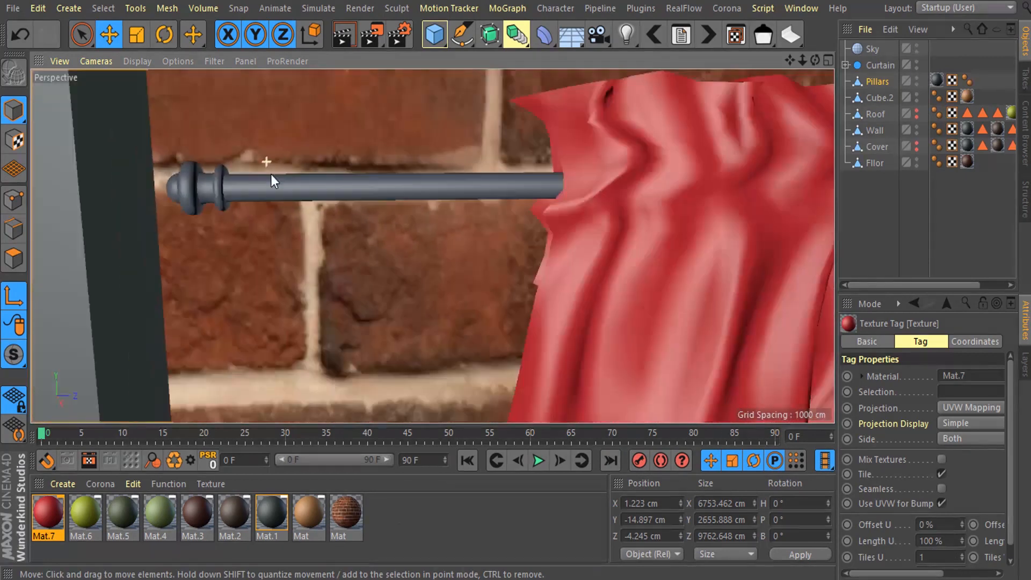
double_click(457, 516)
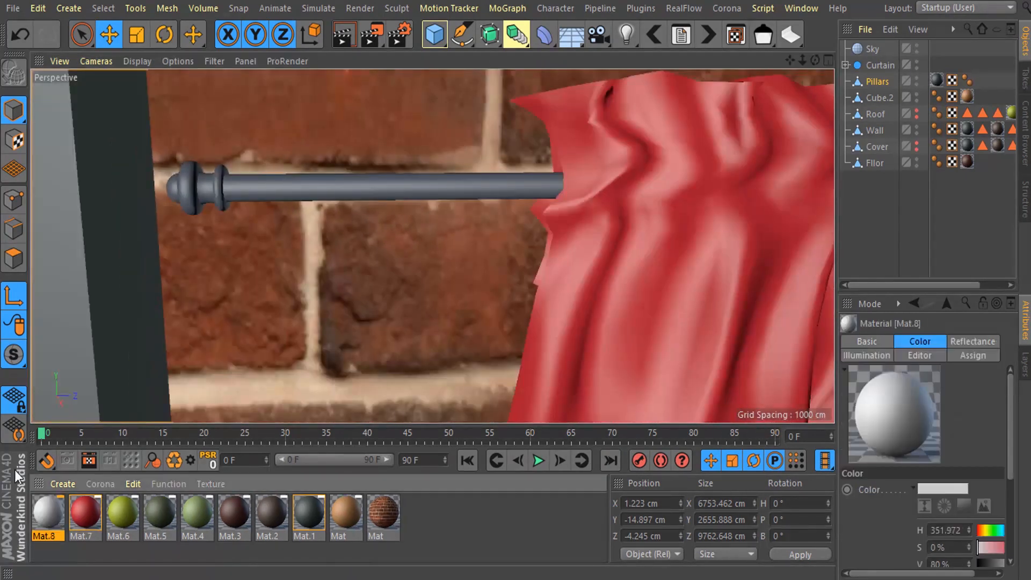
double_click(47, 513)
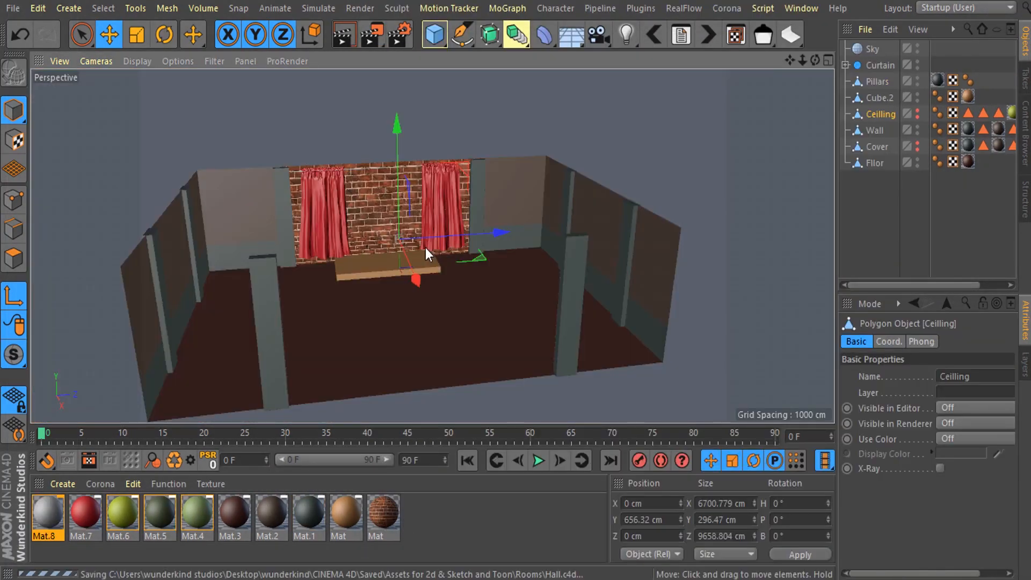
Step: Add cubes for a table on the floor and scale and shape the Cube.1 object into its pedestal with a wider base
left_click(442, 40)
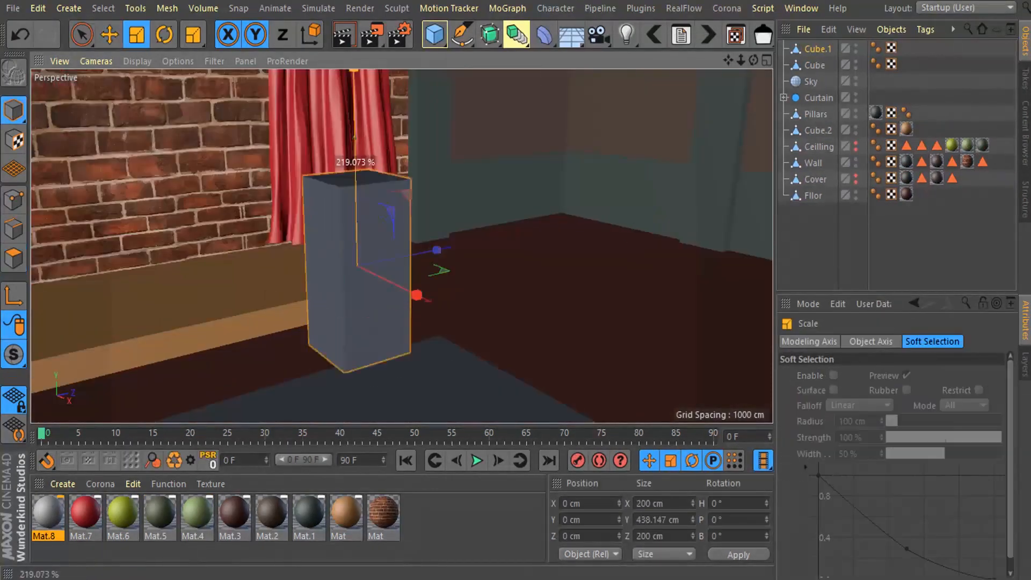
right_click(328, 75)
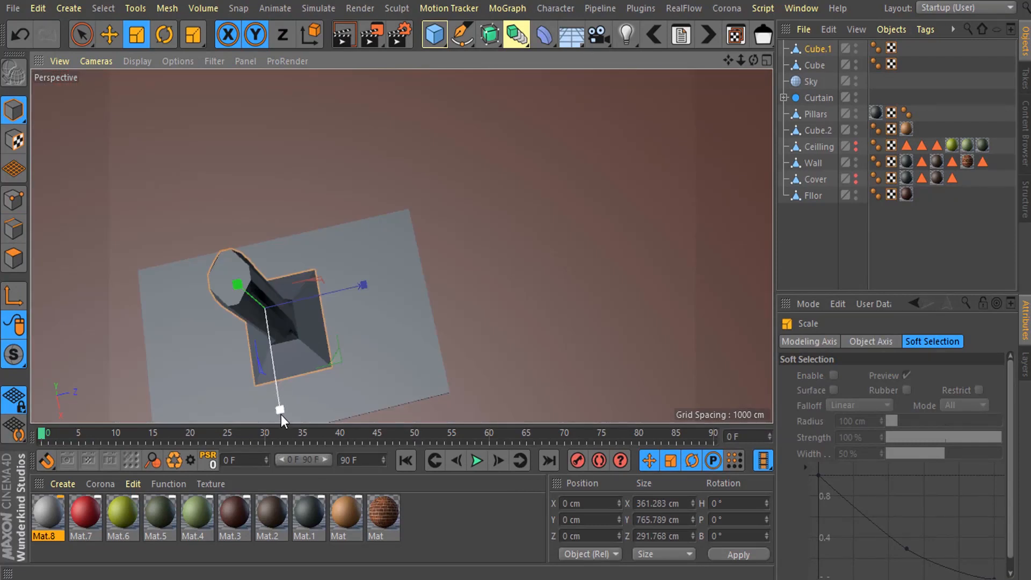
left_click_drag(281, 415, 278, 398)
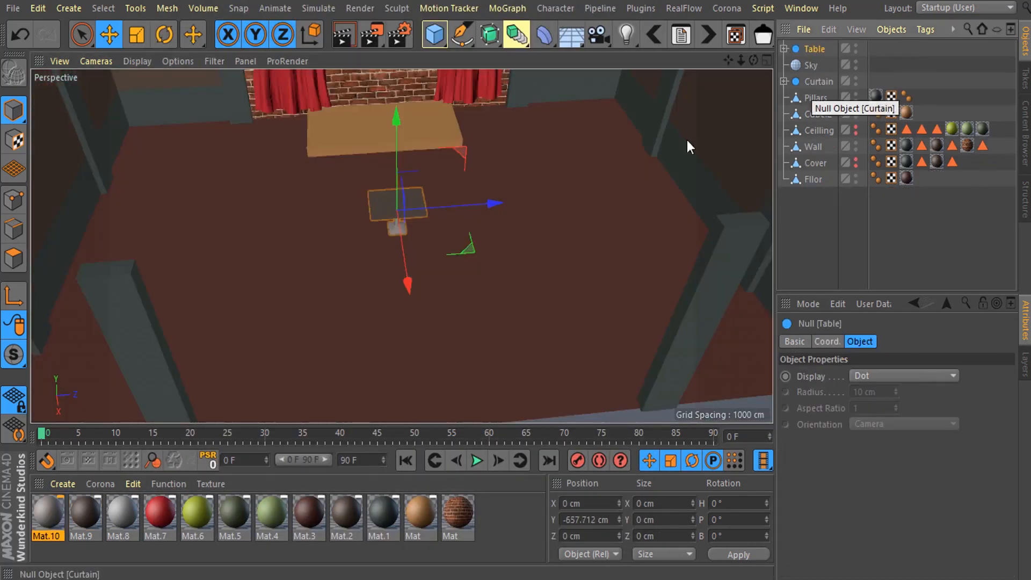
Step: Move the Chair up to the table and colour it with a new dark green material, Mat.11
scroll(438, 183, "up", 6)
left_click_drag(398, 224, 434, 156, "alt")
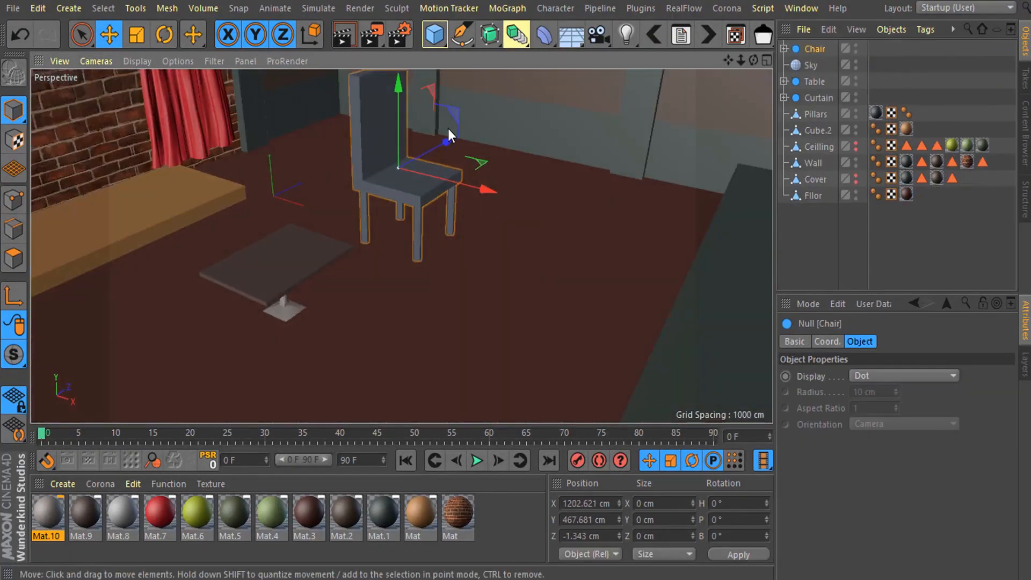
left_click_drag(448, 128, 463, 349)
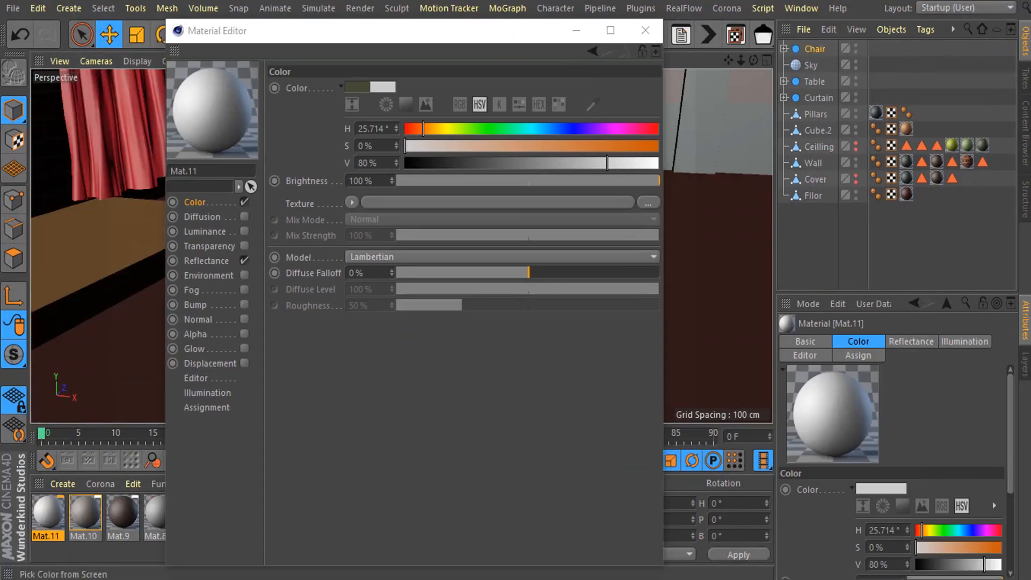
left_click(645, 32)
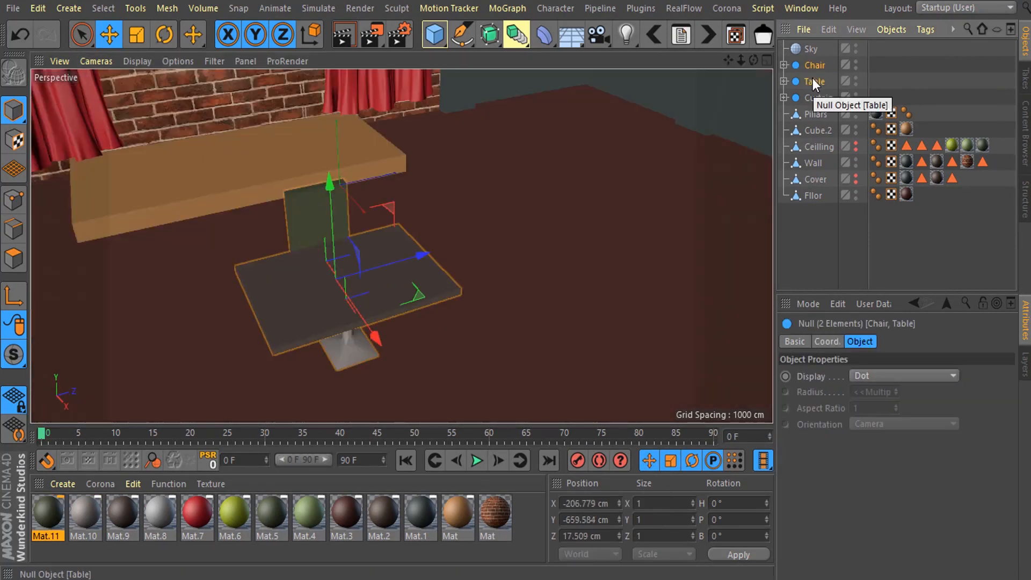
Step: Group the Chair and Table, place a copy of the group beside the curtain, and rotate it to a 90° heading
key("alt+g")
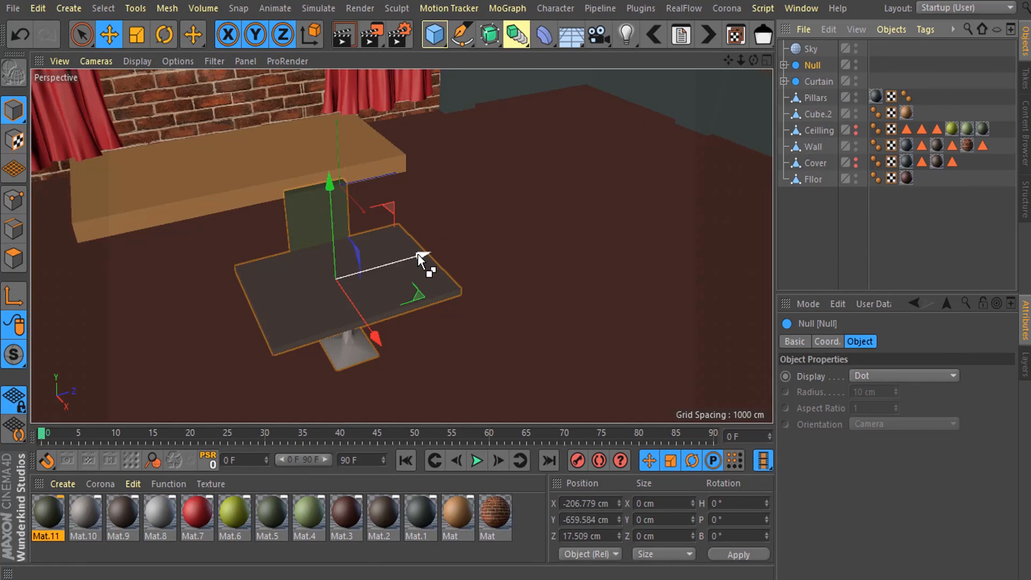
key("r")
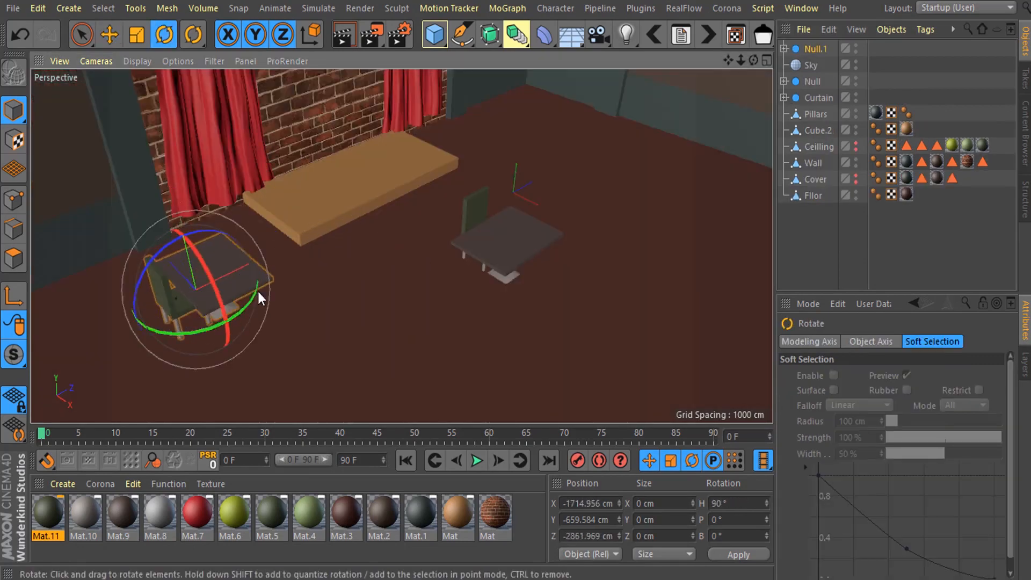
Step: Place a copy of the table-and-chair group on the opposite side of the stage and rotate it to about a -91.55° heading
left_click_drag(258, 292, 218, 309, "alt")
left_click(110, 35)
left_click_drag(289, 229, 296, 210)
left_click_drag(339, 264, 301, 266)
left_click_drag(416, 275, 408, 185, "alt")
key("r")
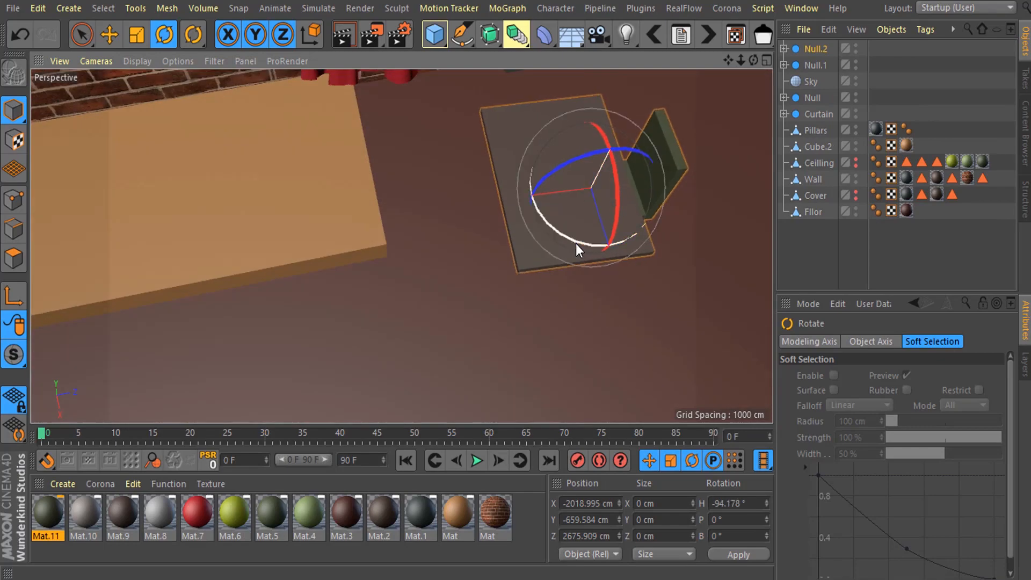
mouse_move(576, 243)
left_mouse_down("alt")
mouse_move(605, 198)
mouse_move(591, 242)
left_mouse_up("alt")
scroll(605, 199, "up", 3)
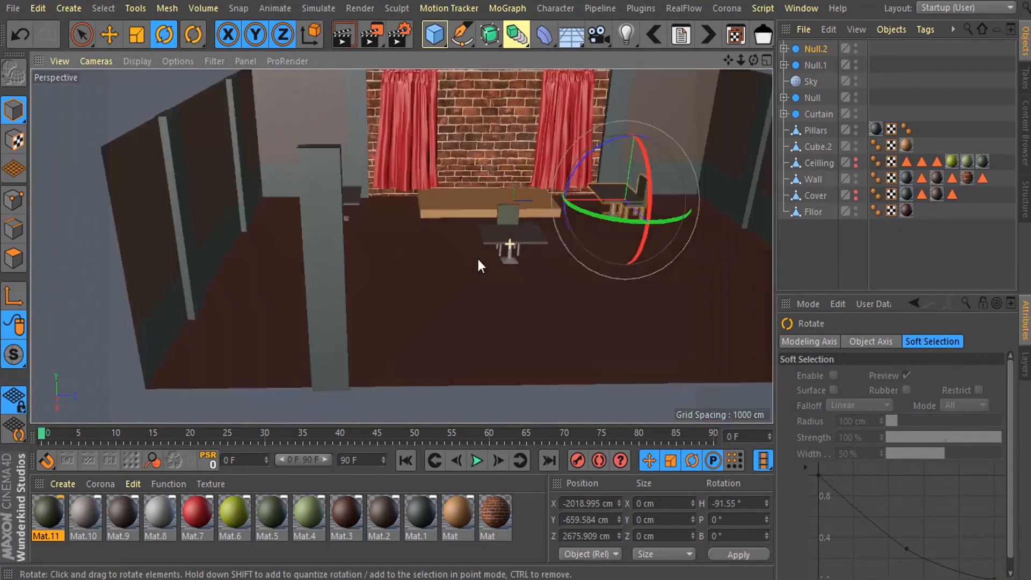
Step: Duplicate the original table-and-chair group four times to form a row across the floor facing the stage
left_click(483, 253)
left_click_drag(484, 252, 565, 263, "alt")
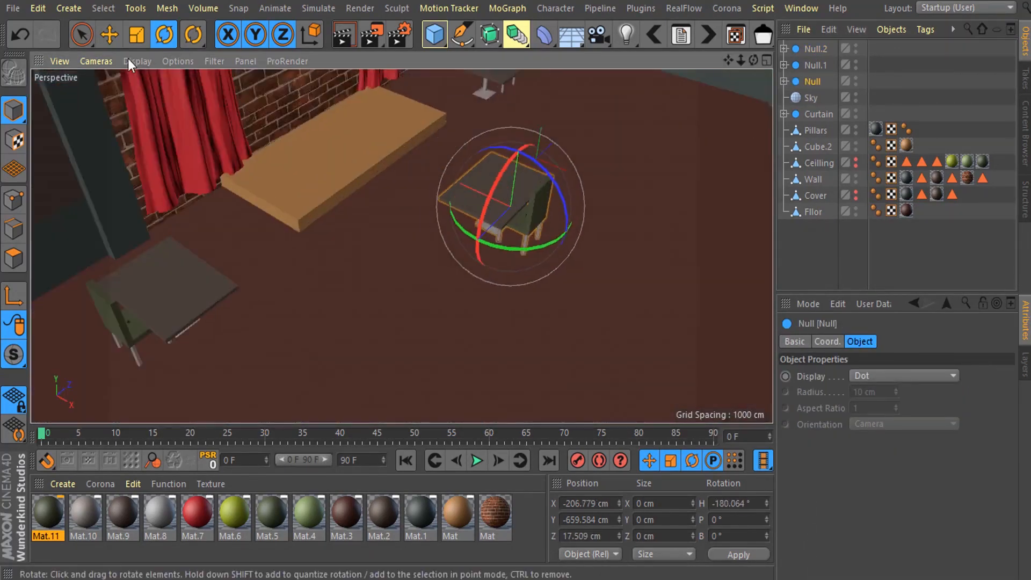
key("e")
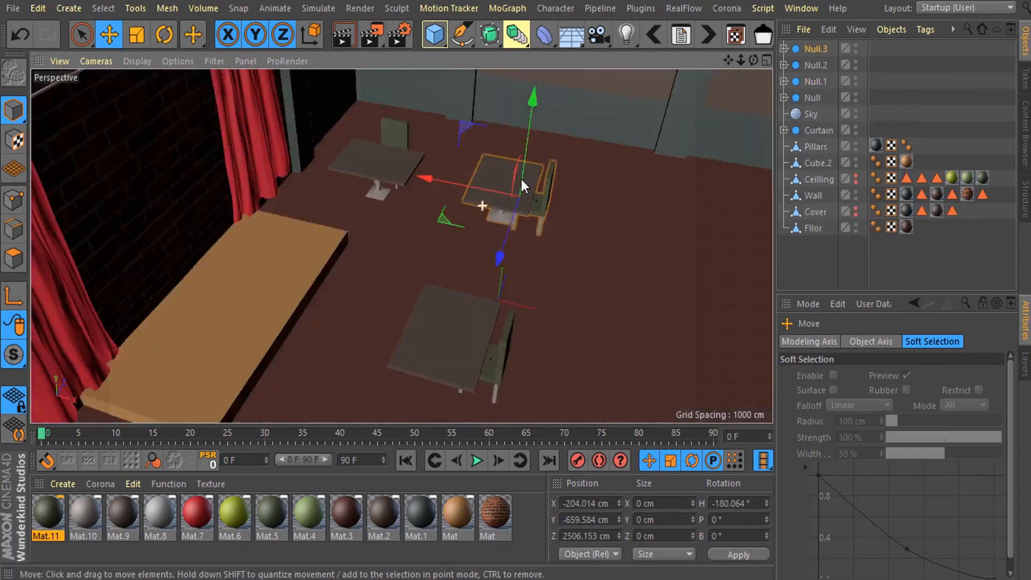
left_click_drag(521, 178, 534, 205, "ctrl")
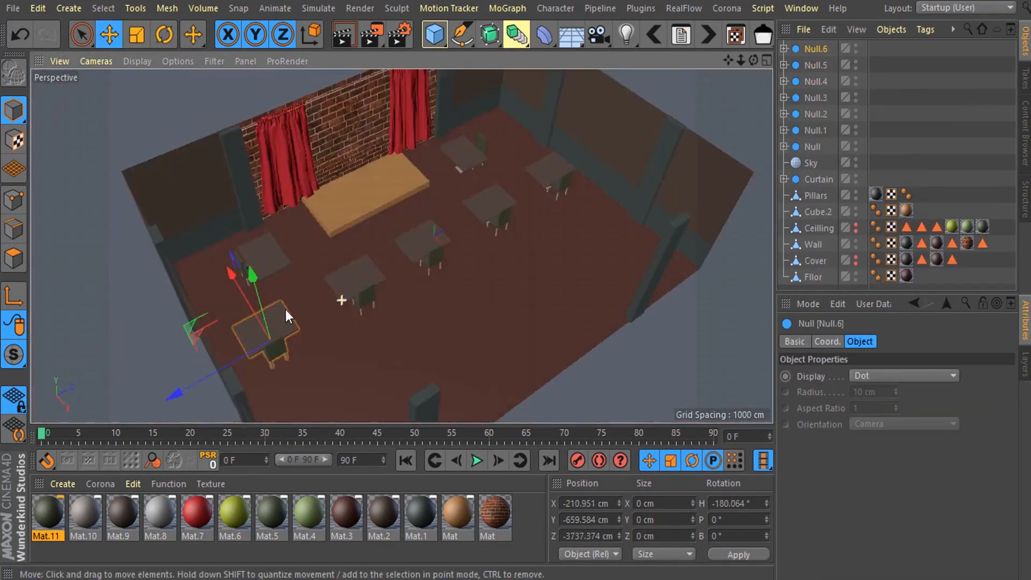
Step: Merge the parts of the chair in the original group into one object with Connect Objects + Delete
scroll(285, 310, "up", 3)
left_click_drag(350, 304, 406, 295, "alt")
scroll(527, 275, "up", 5)
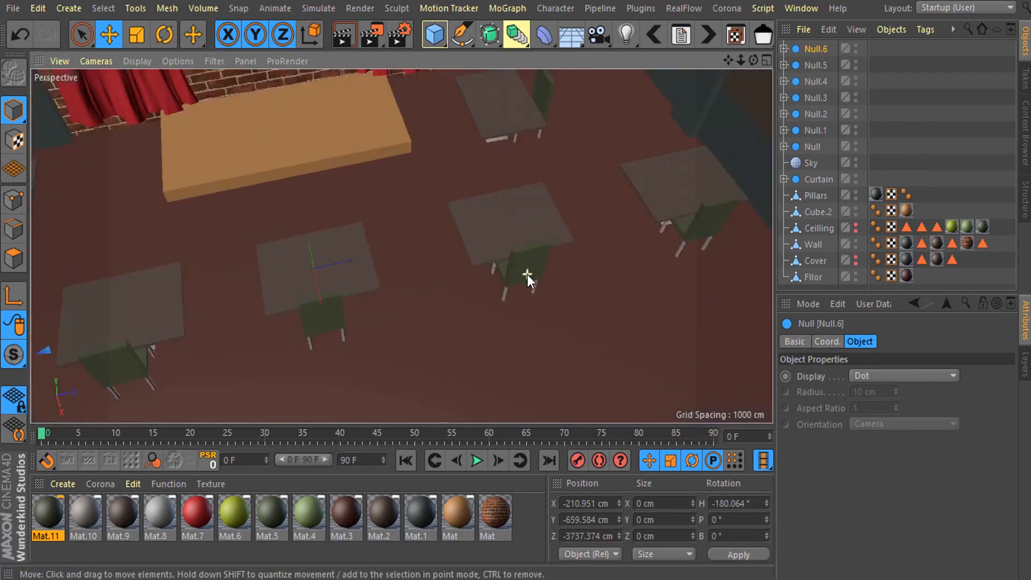
left_click(529, 274)
left_click(786, 81)
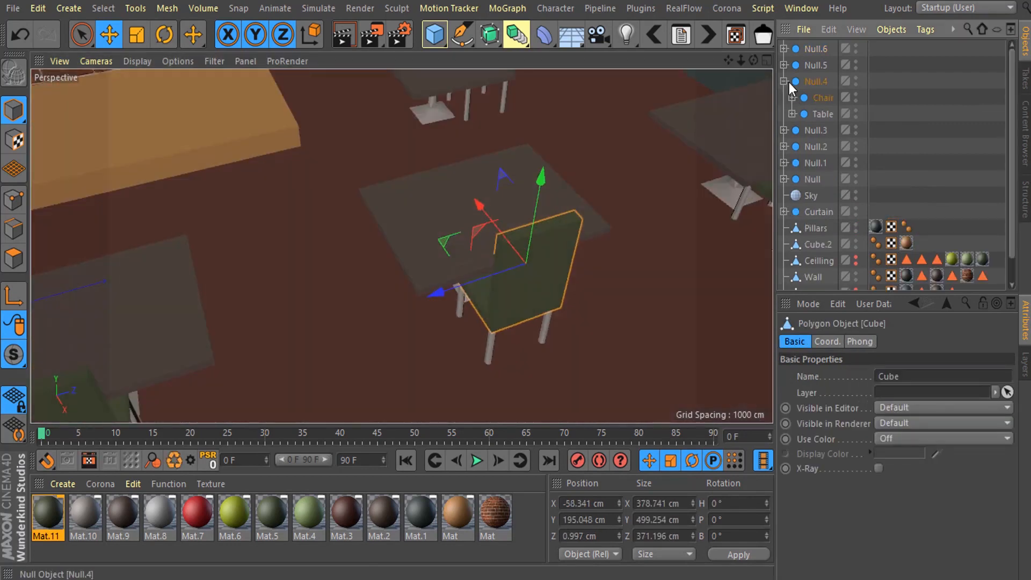
left_click(784, 82)
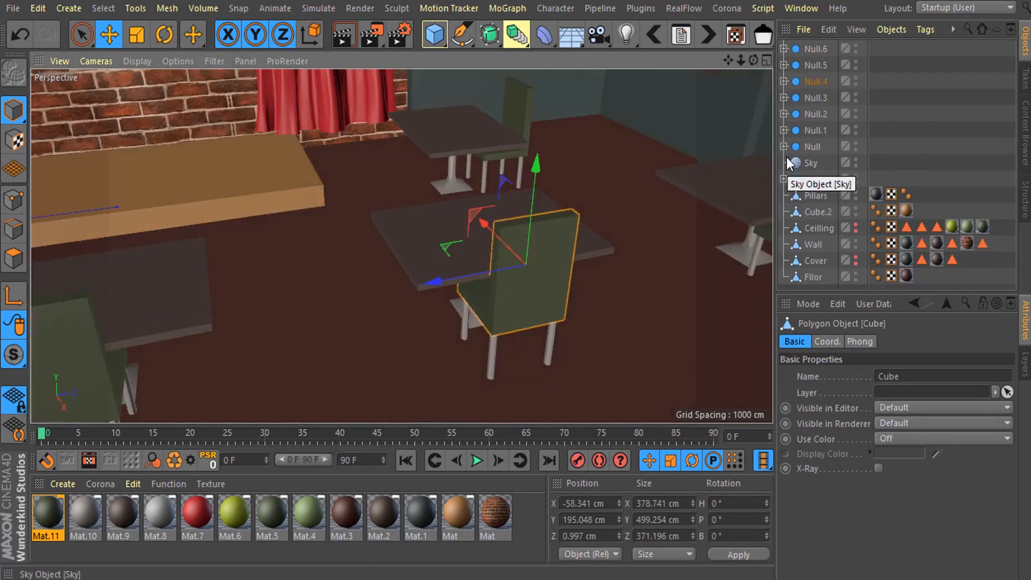
left_click(785, 147)
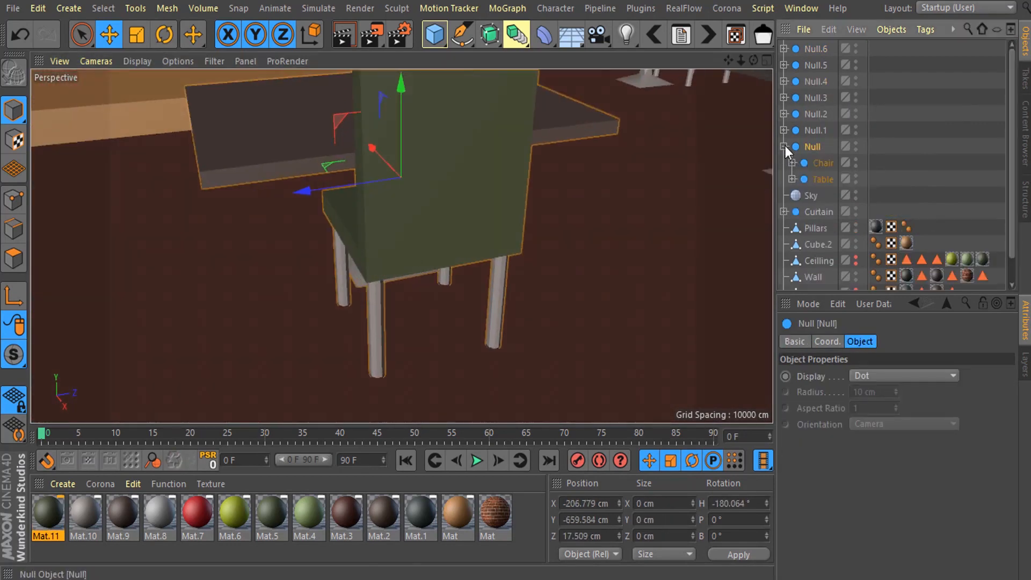
left_click(830, 196)
right_click(829, 194)
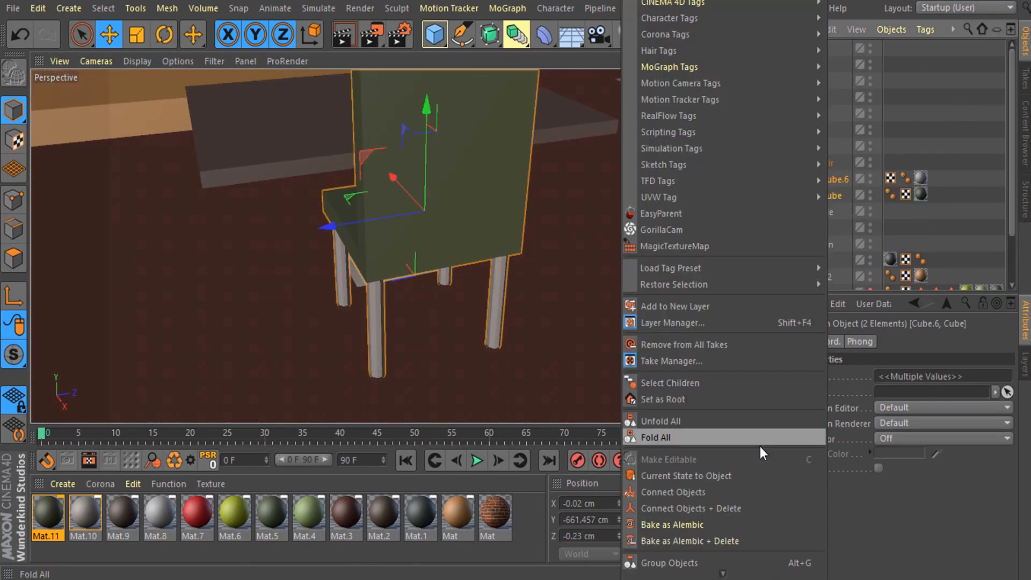
left_click(752, 506)
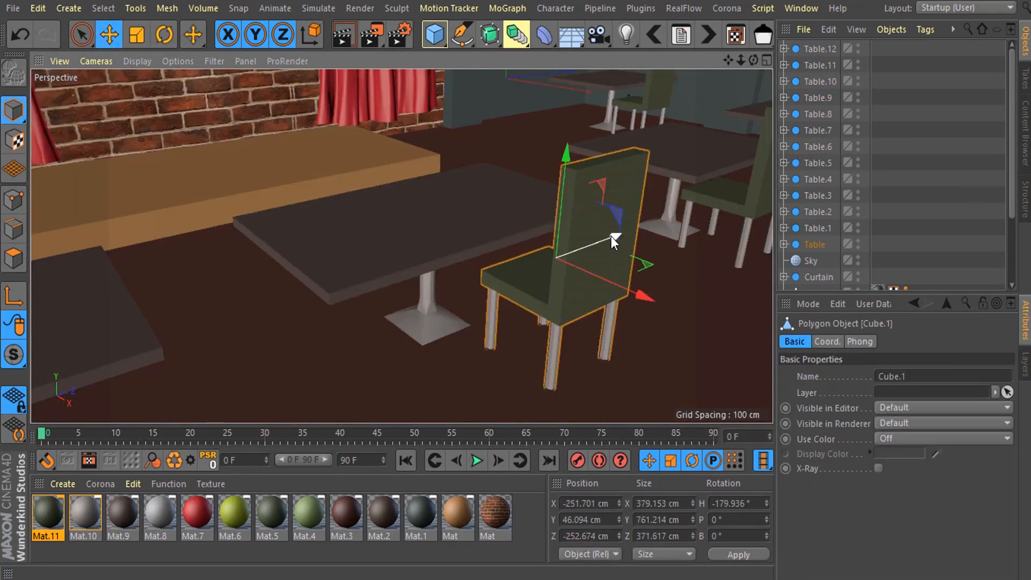
Step: Shift and add chairs around the tables to vary the seating, and position the Mic stand on the wooden stage
left_click_drag(615, 240, 620, 249)
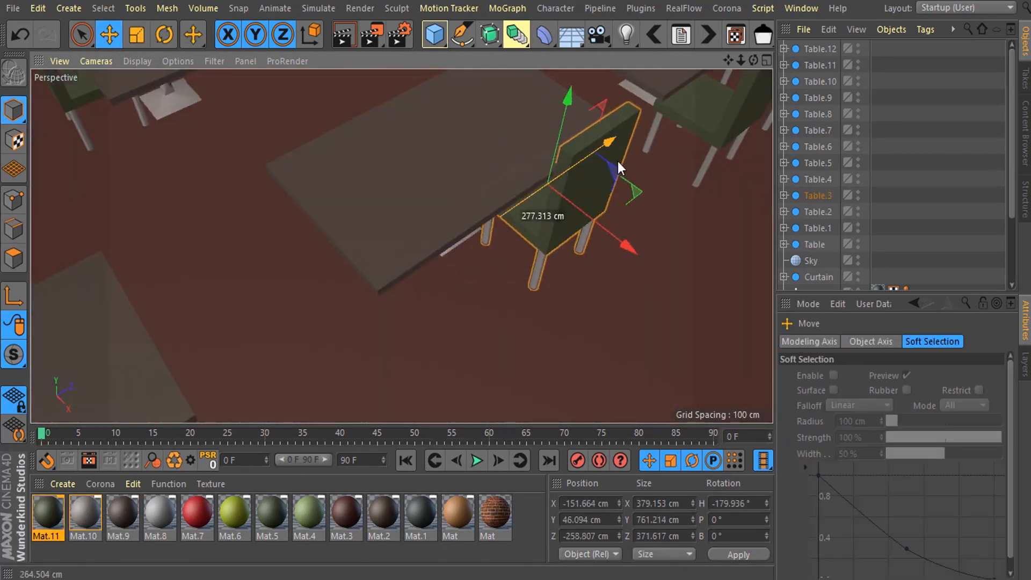
left_click_drag(462, 289, 450, 285)
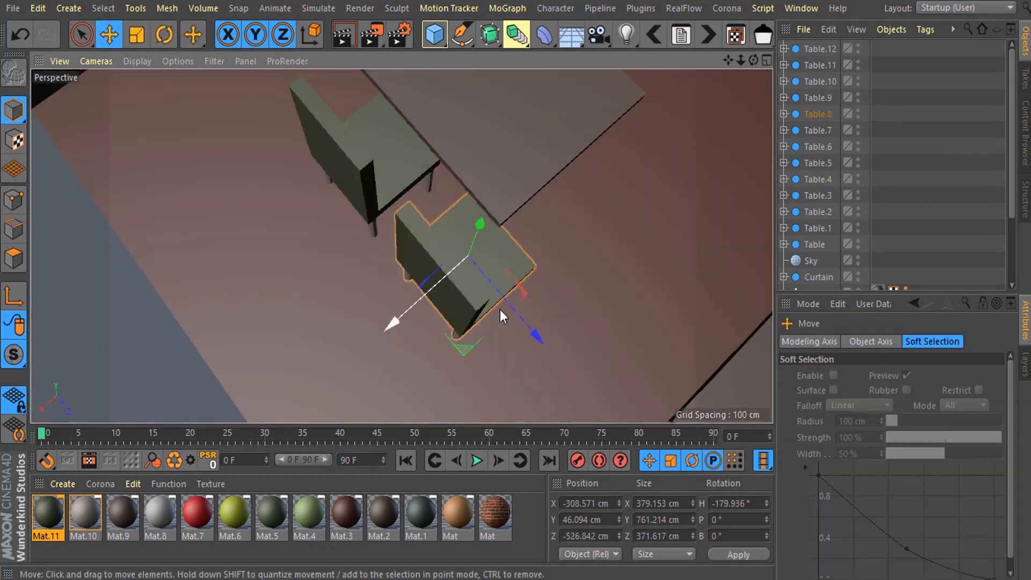
left_click_drag(450, 299, 666, 267)
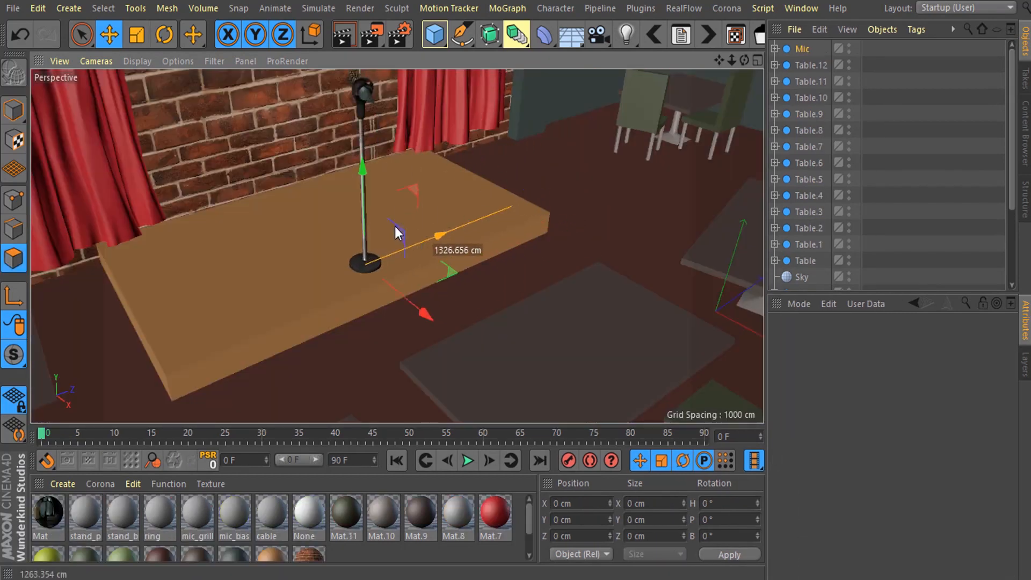
left_click_drag(403, 237, 408, 246)
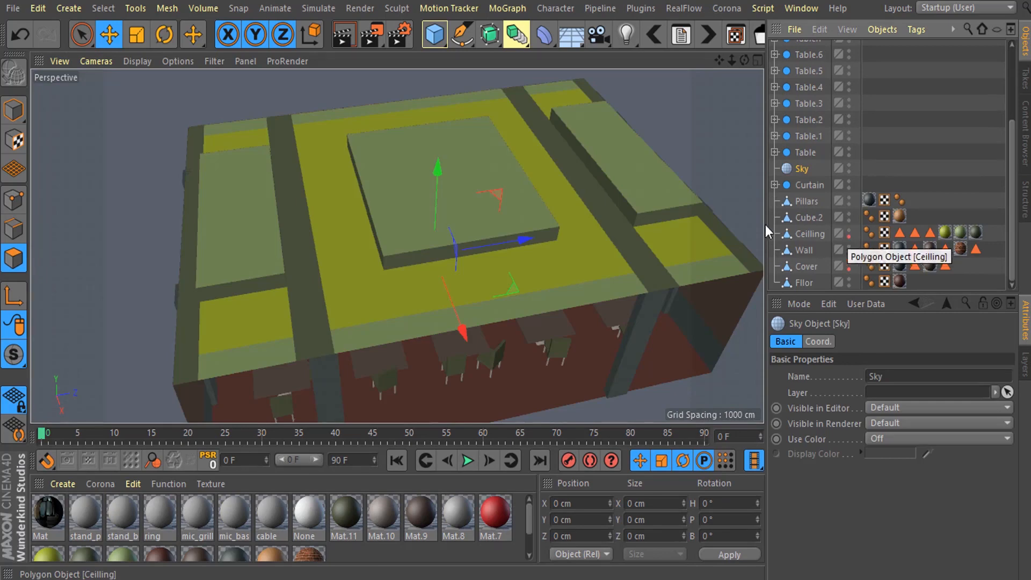
Step: Create Mat.12 with Luminance and Glow enabled and Reflectance disabled, and apply it to the three raised panel faces of the Ceilling object
left_click(849, 235)
key("o")
left_click(273, 235, "shift")
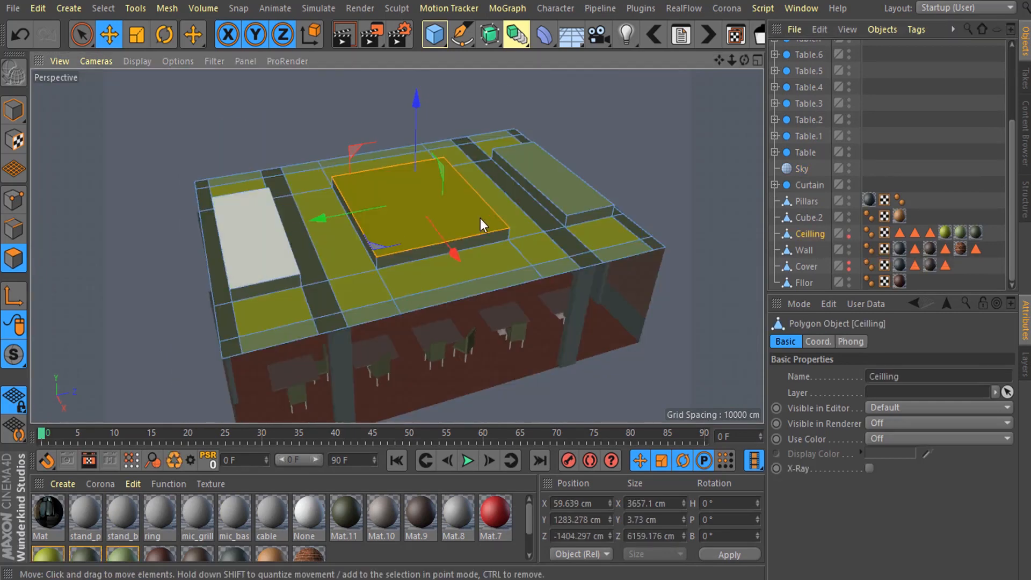
left_click(563, 192, "shift")
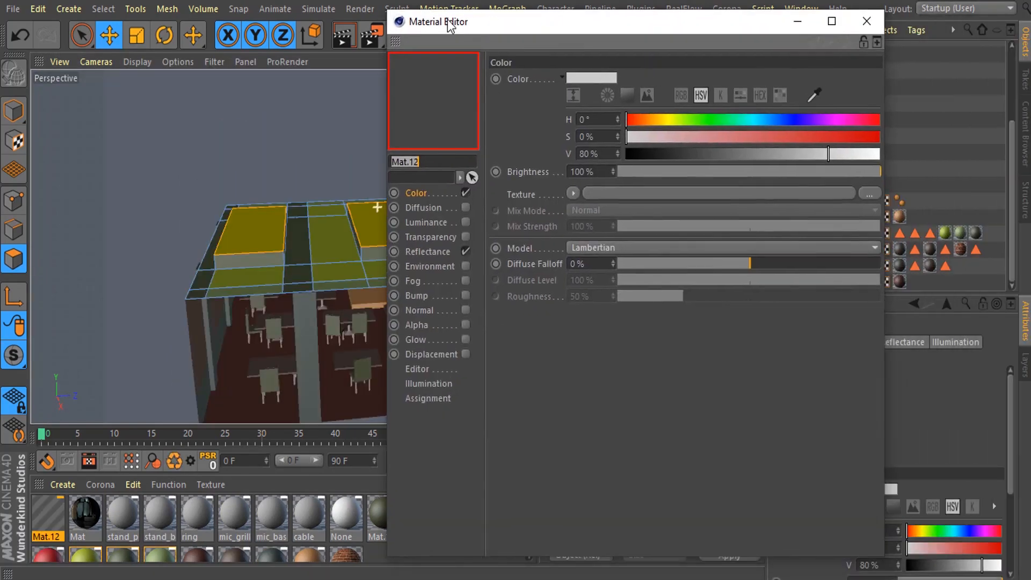
left_click_drag(447, 20, 350, 23)
left_click(324, 191)
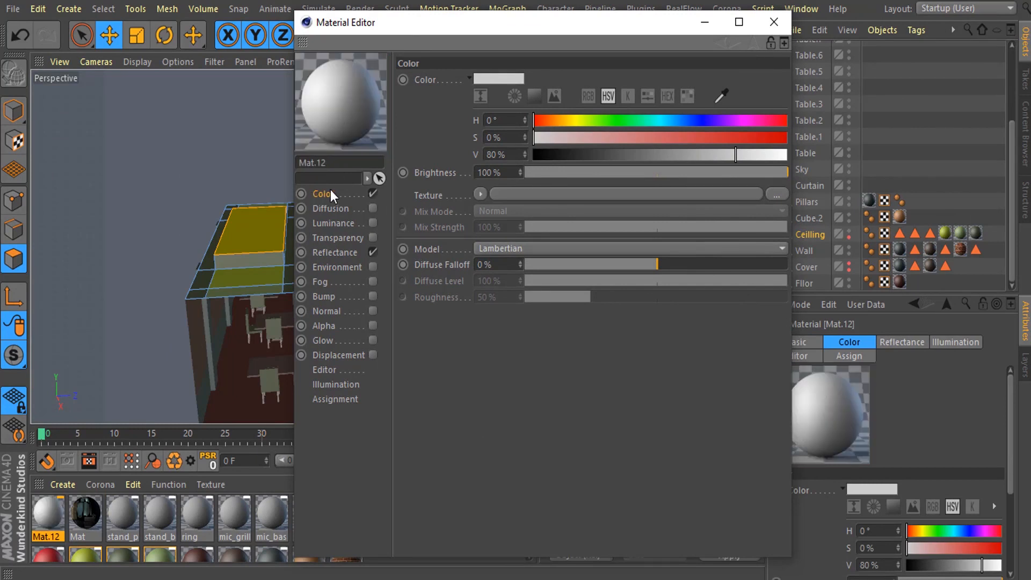
left_click(372, 224)
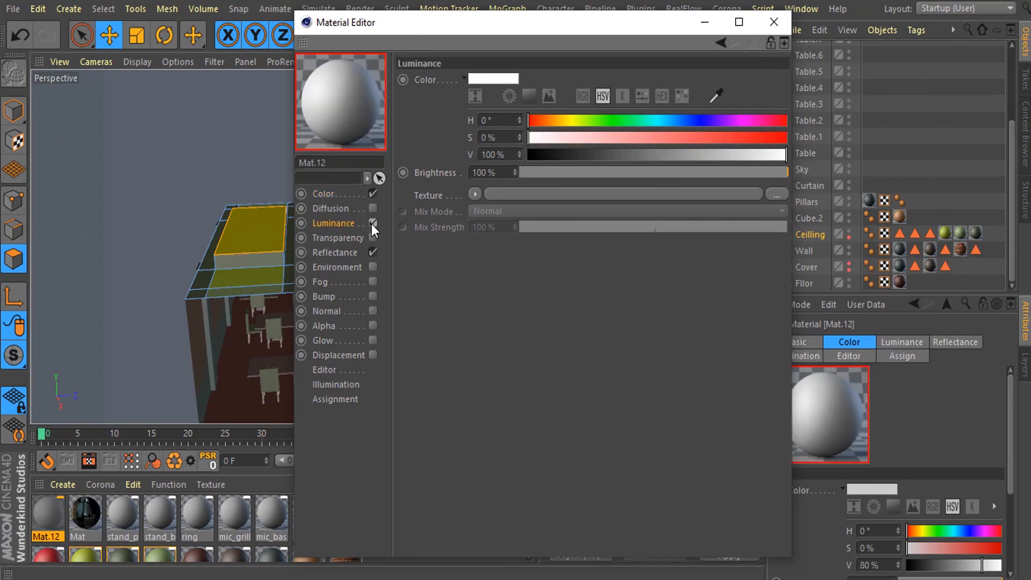
left_click(373, 253)
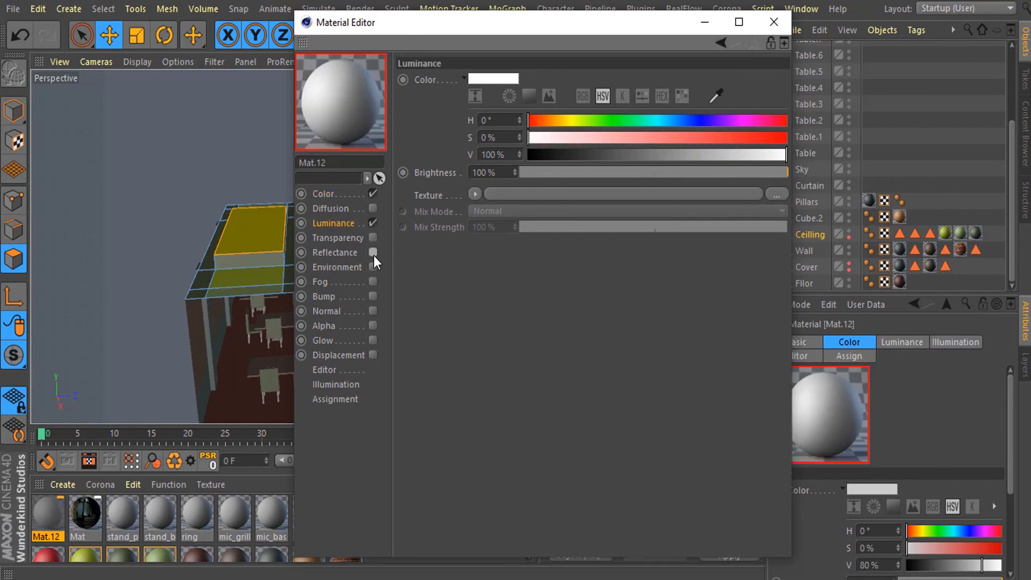
left_click(320, 339)
left_click(372, 340)
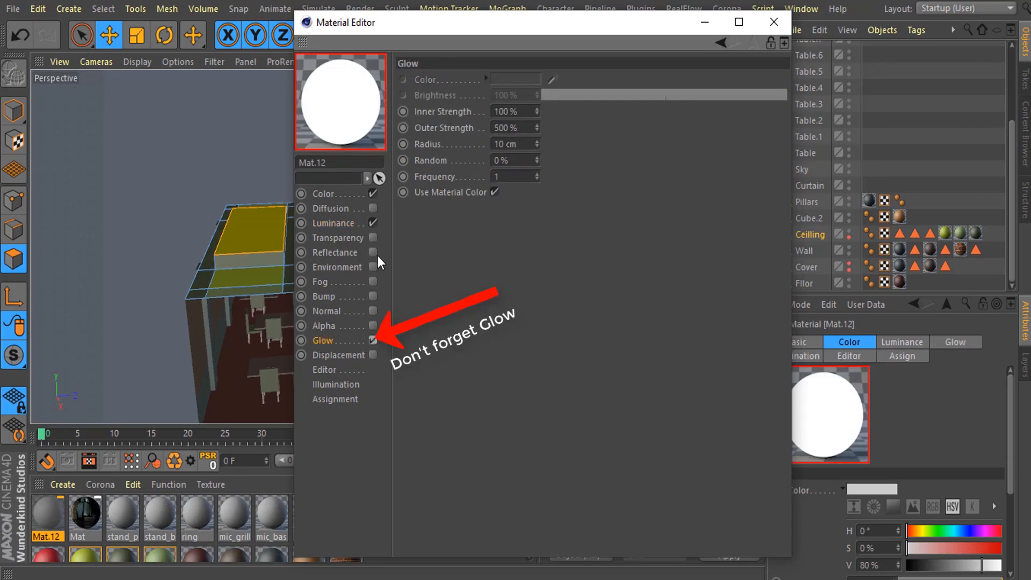
left_click(334, 222)
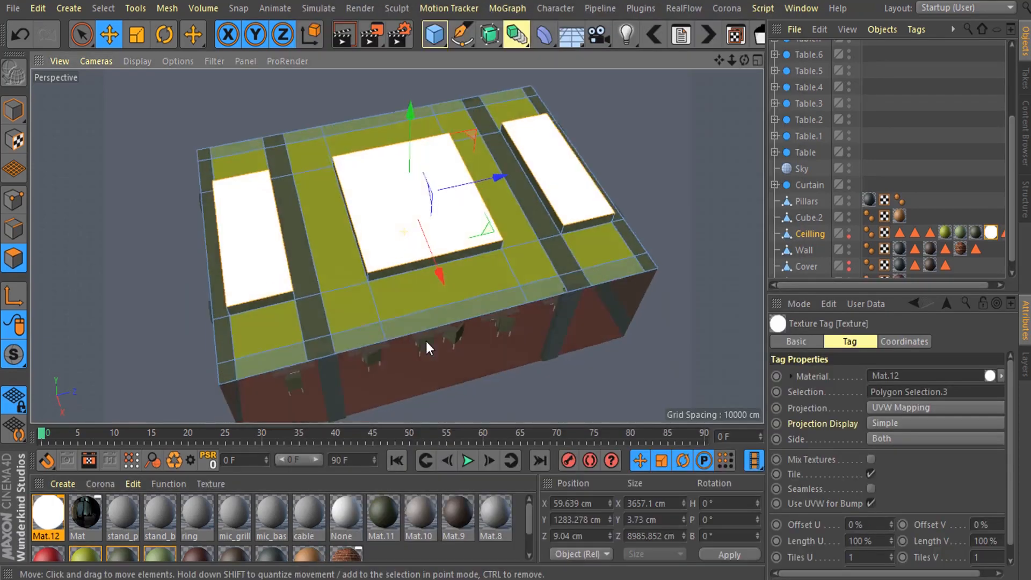
Step: Add a Physical Sky and rotate it to about 105° azimuth and -3° altitude to light the stage
left_click_drag(427, 340, 428, 148, "alt")
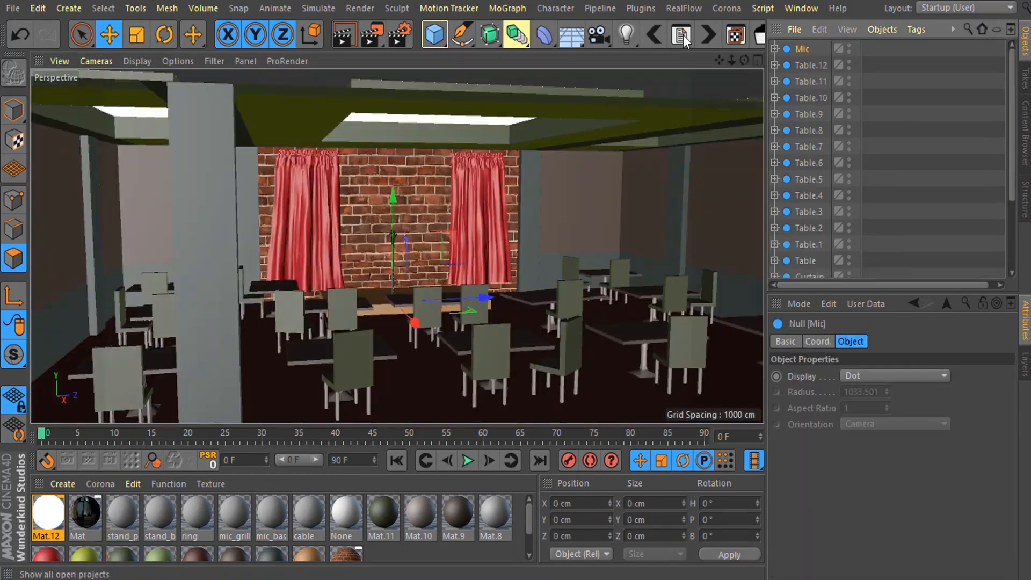
left_click_drag(566, 44, 711, 66)
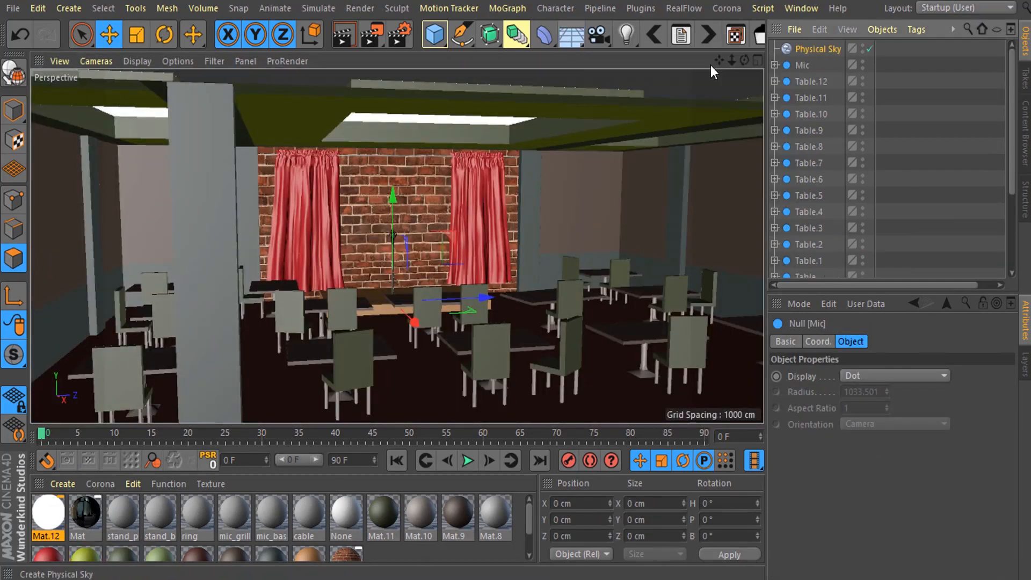
key("r")
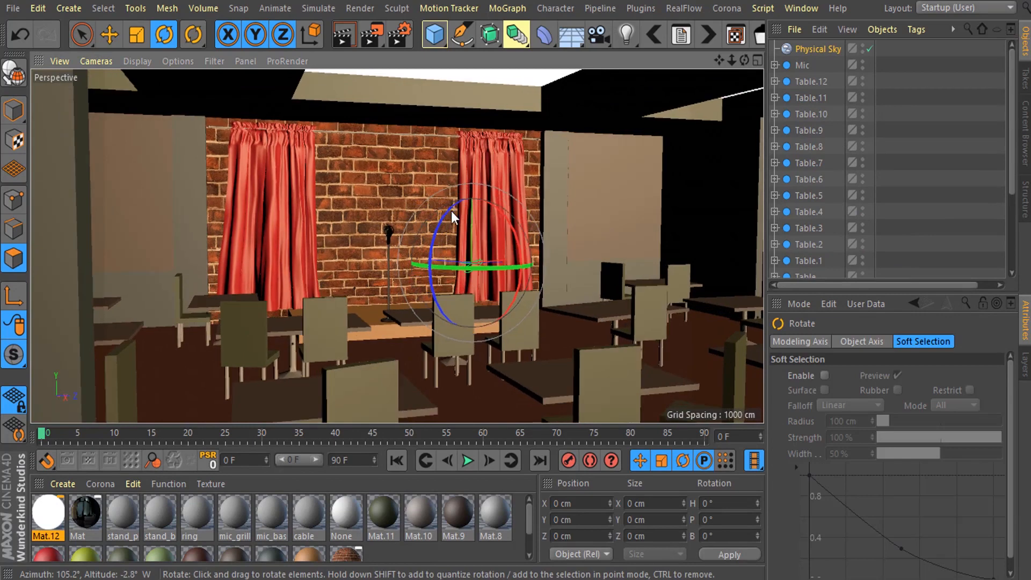
Step: Render the hall interior to the Picture Viewer and examine the lighting on the stage, curtains and seating
left_click(371, 33)
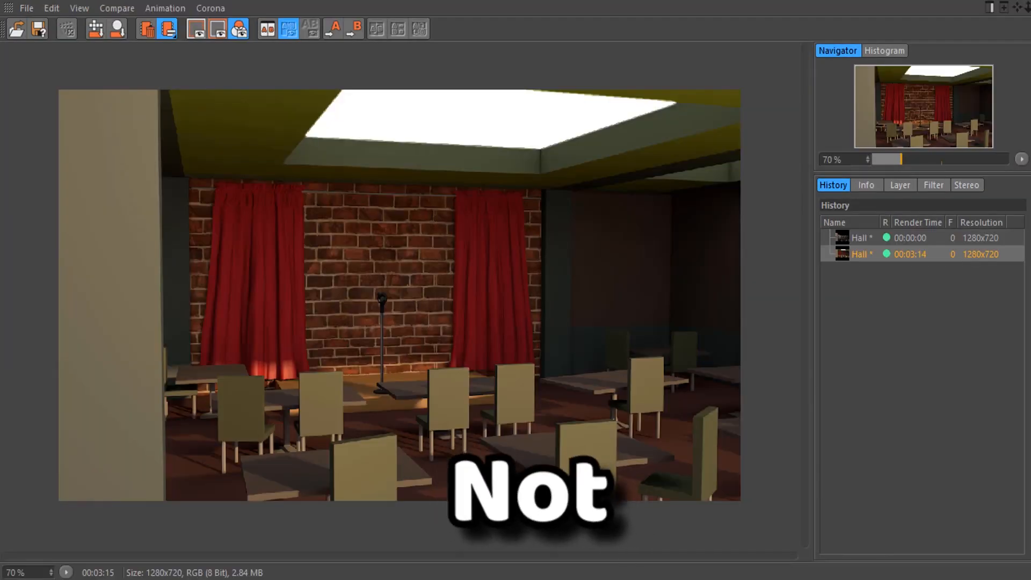
scroll(470, 191, "up", 1)
scroll(470, 189, "up", 2)
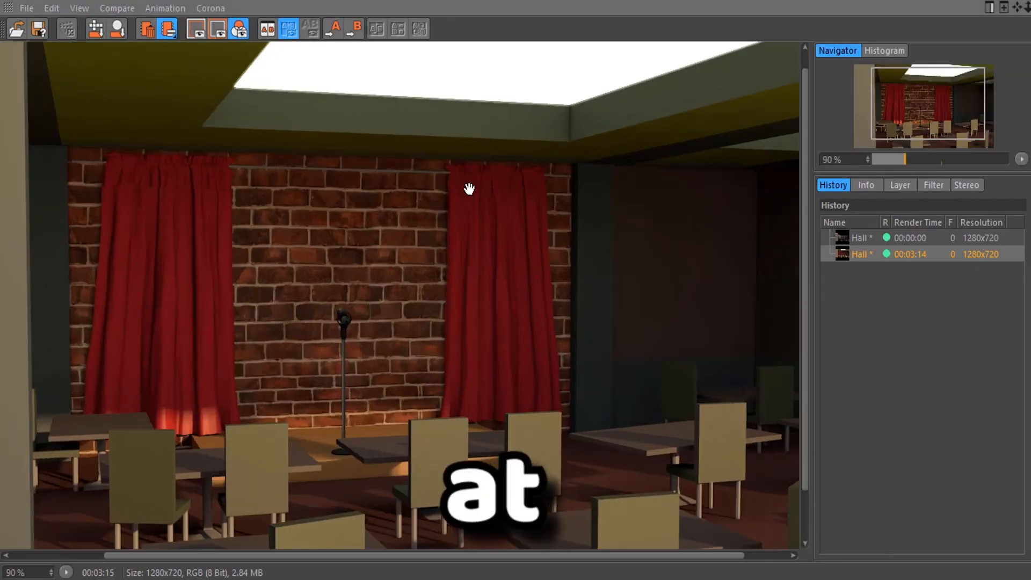
scroll(470, 189, "down", 2)
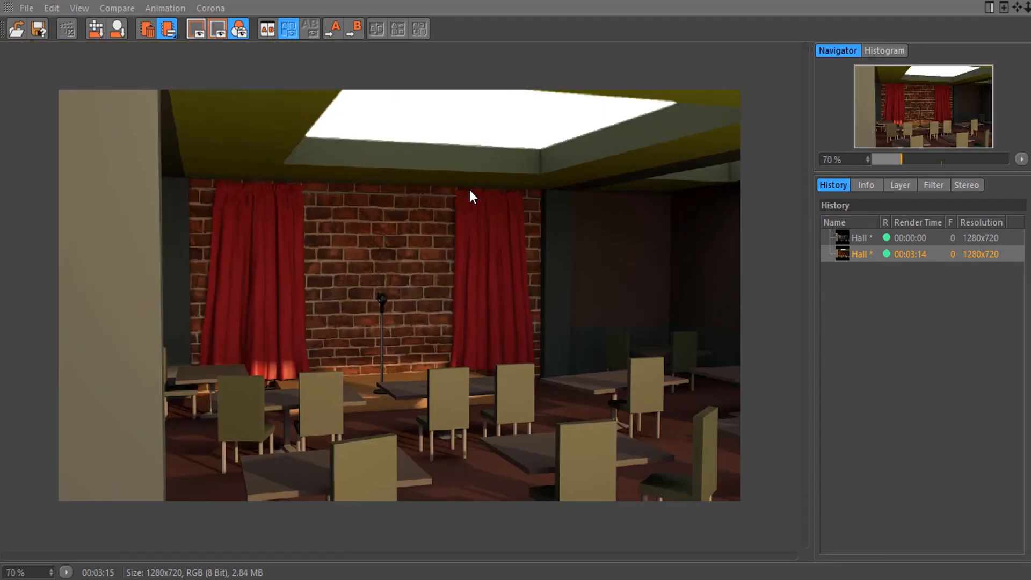
scroll(470, 190, "up", 1)
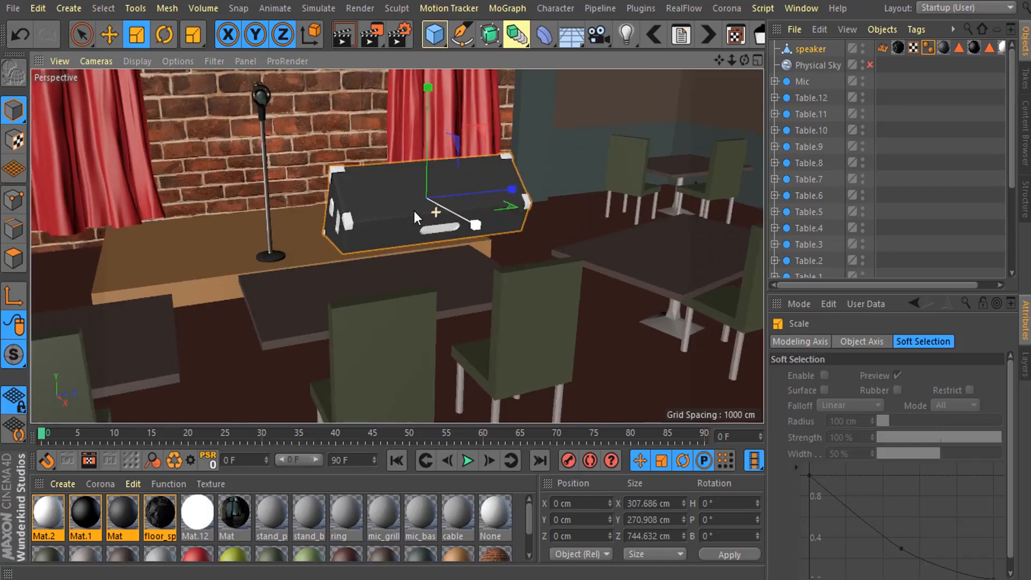
Step: Position the speaker boxes on both sides of the wooden stage
left_click_drag(414, 211, 344, 154, "alt")
left_click(111, 35)
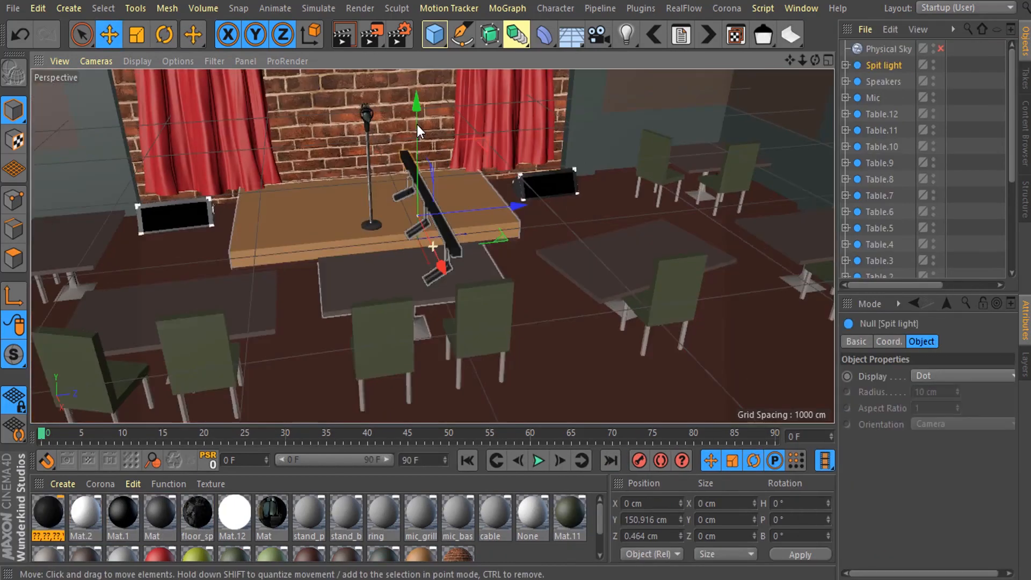
Step: Rotate the Spit light rack to a 90° heading and raise it to the ceiling above the stage front
key("r")
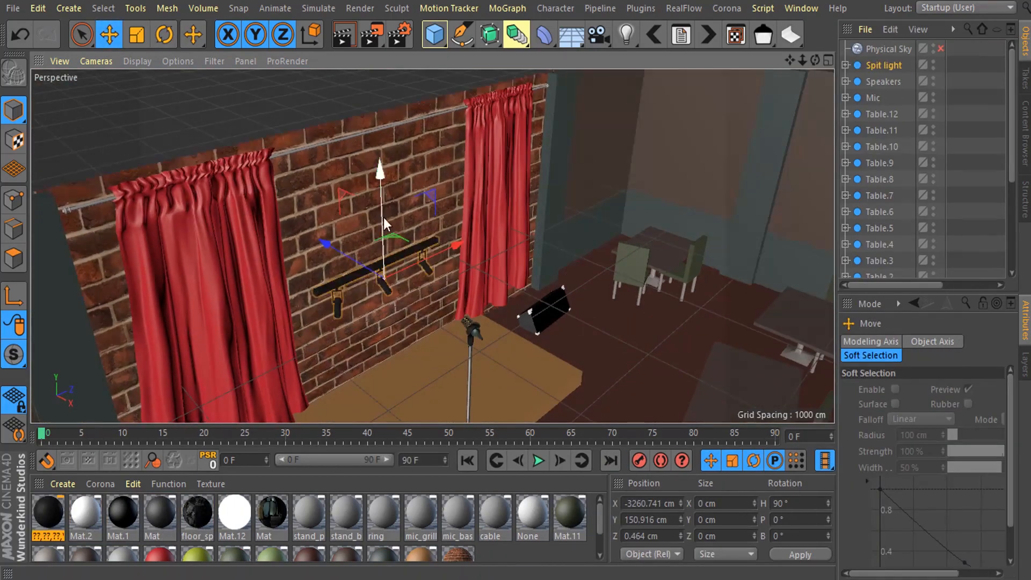
left_click_drag(383, 217, 400, 107)
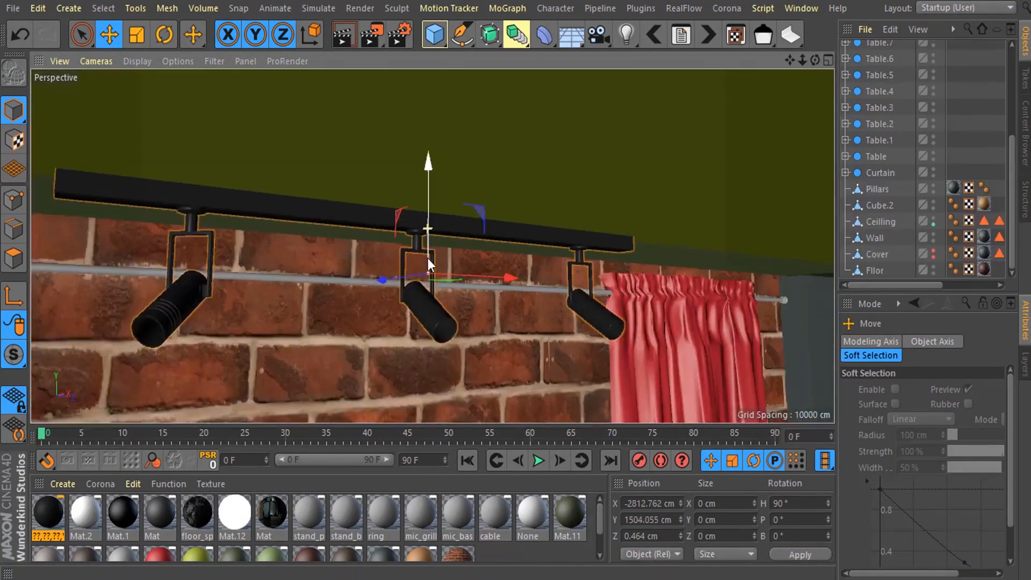
scroll(428, 259, "down", 5)
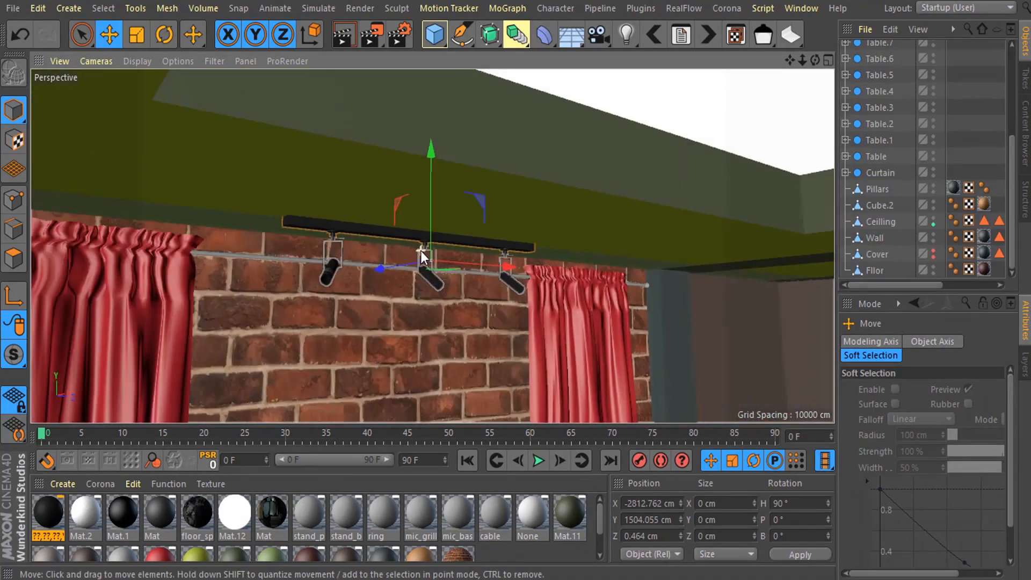
left_click_drag(420, 250, 418, 276, "alt")
middle_click_drag(418, 277, 385, 127, "alt")
left_click_drag(386, 127, 356, 201, "alt")
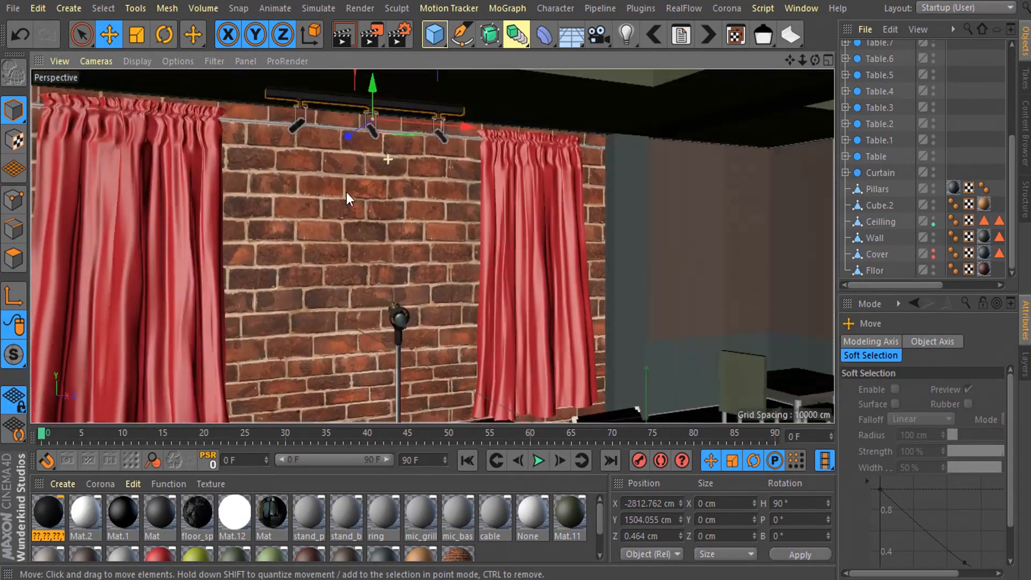
scroll(373, 121, "up", 10)
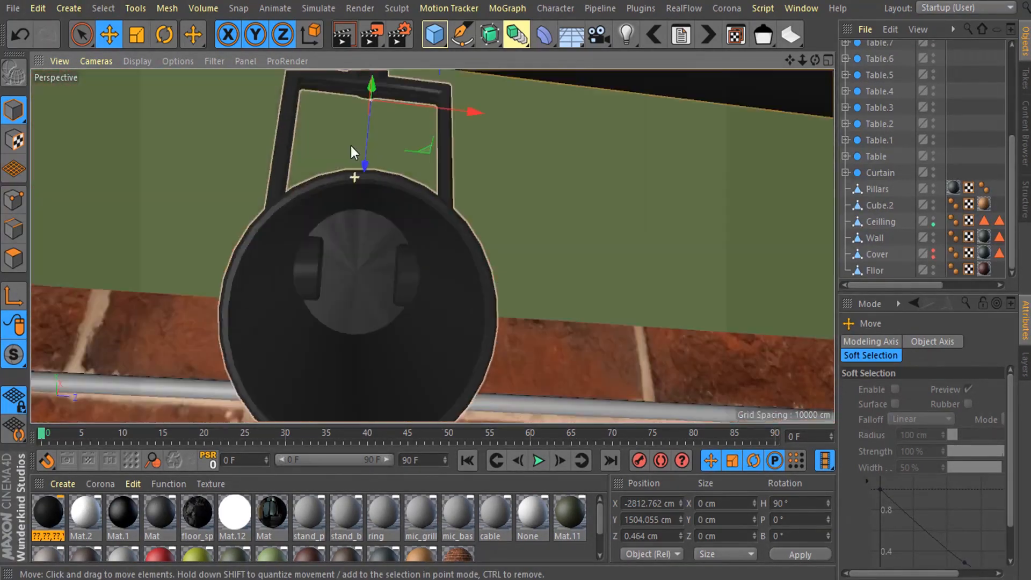
Step: Expand the Spit light group, select its obj_03 spotlight, and examine the lamps mounted above the brick wall
left_click_drag(350, 146, 385, 207, "alt")
scroll(383, 232, "down", 6)
scroll(877, 101, "up", 5)
left_click(846, 65)
left_click(887, 98)
scroll(630, 137, "down", 8)
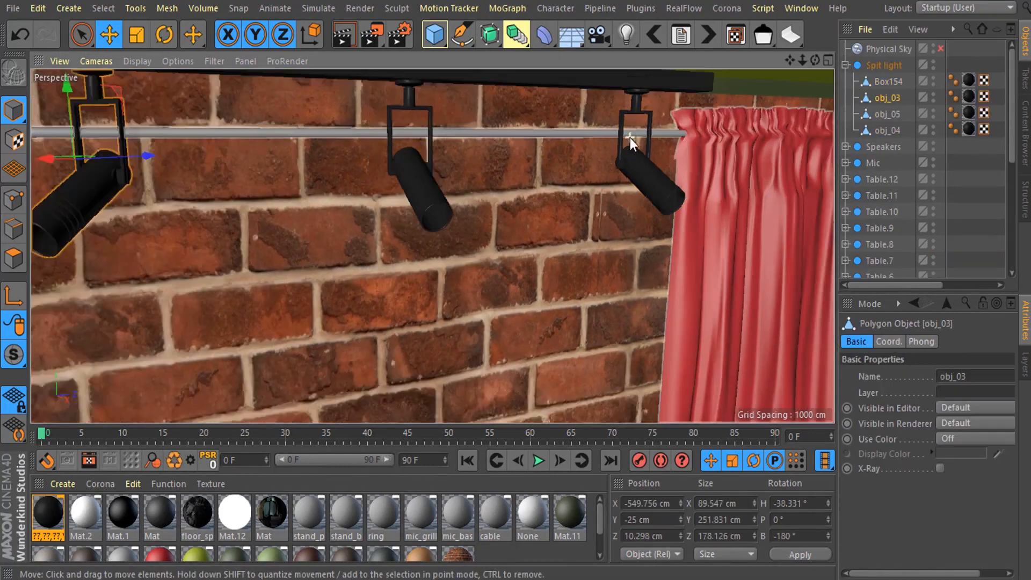
left_click_drag(531, 150, 534, 148, "alt")
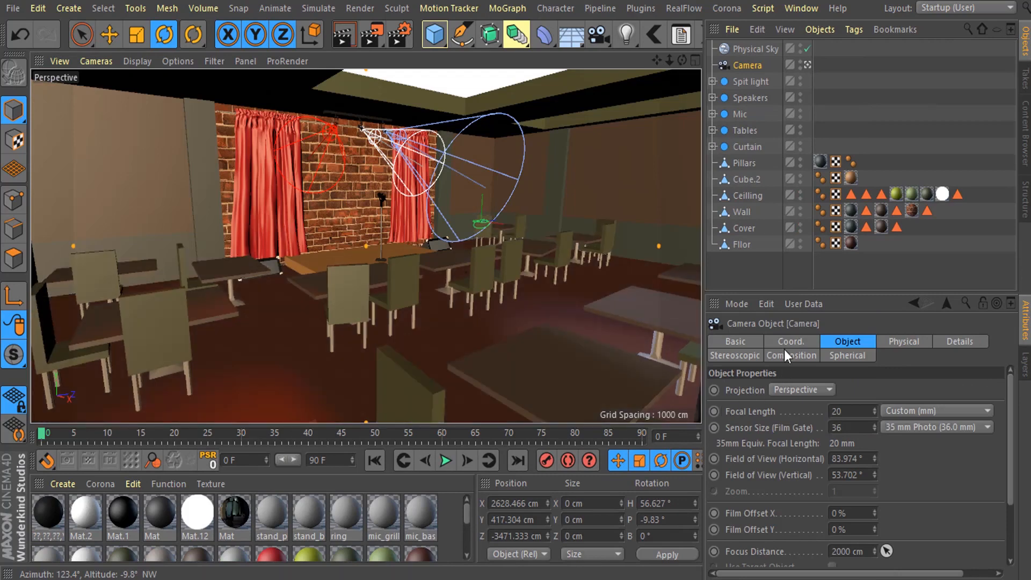
Step: Select the Camera object and open its focal length for editing
left_click(748, 75)
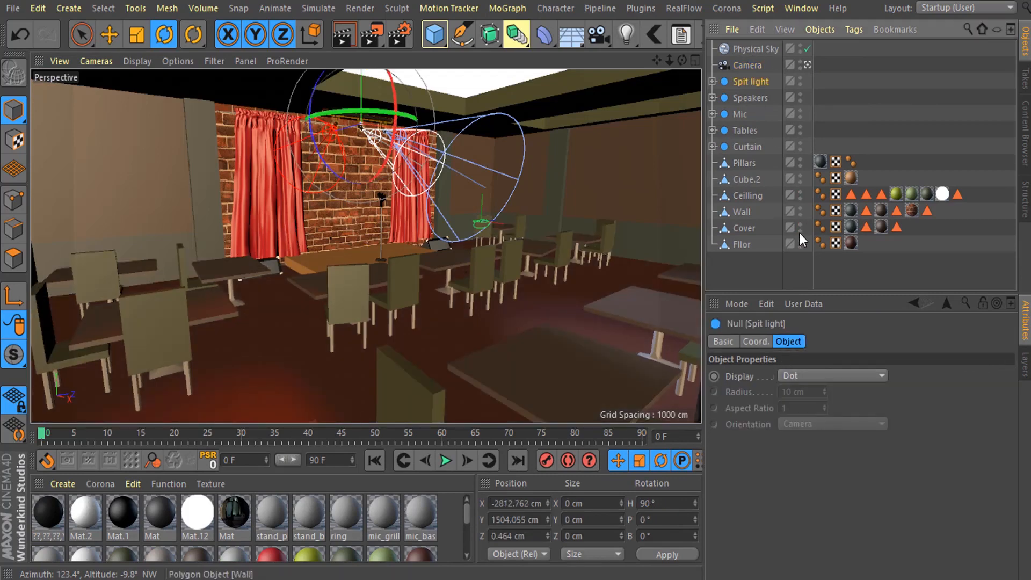
left_click(727, 67)
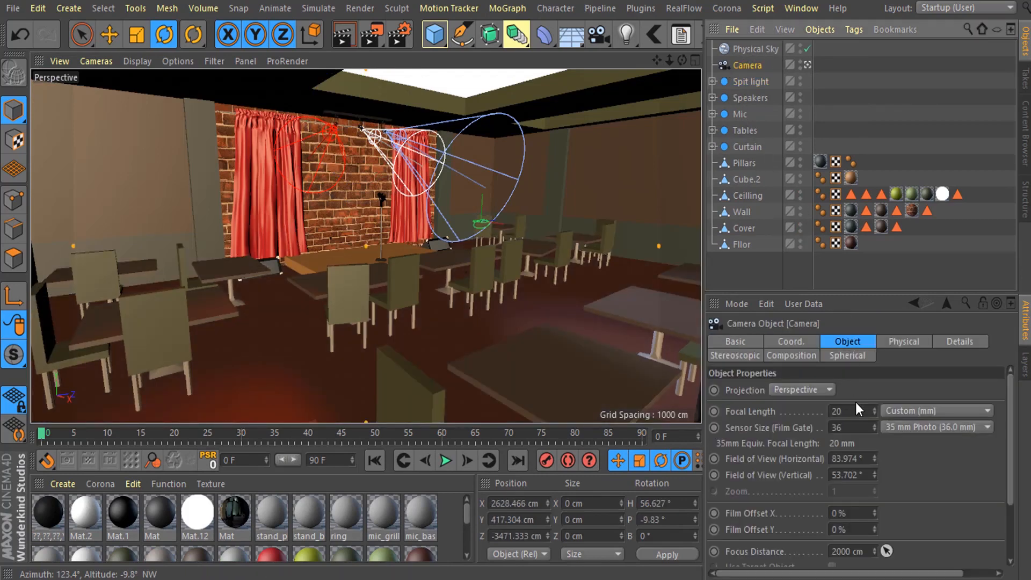
left_click(858, 409)
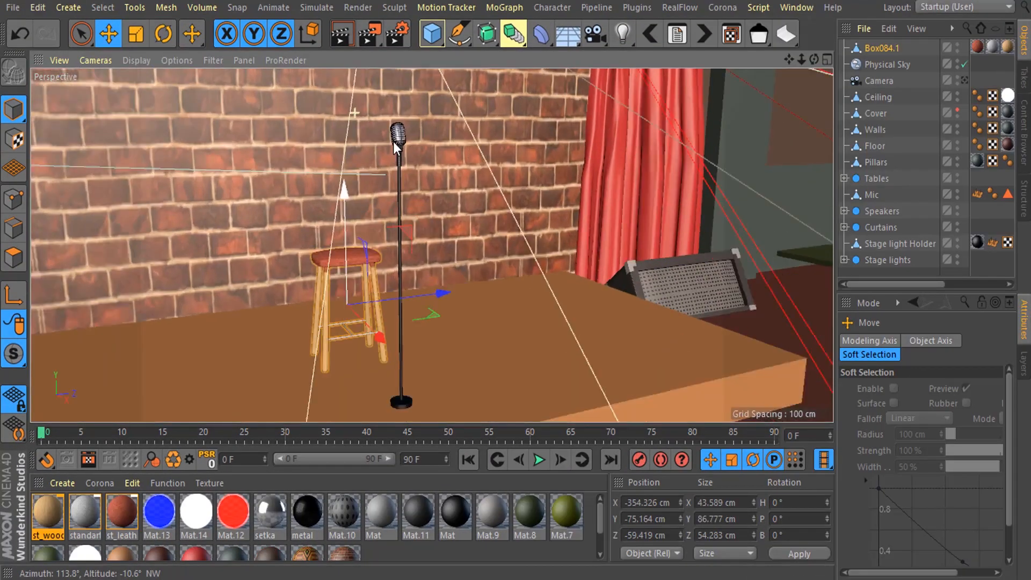
Step: Examine the microphone and the wooden stool on the stage up close and from different angles
scroll(437, 176, "up", 3)
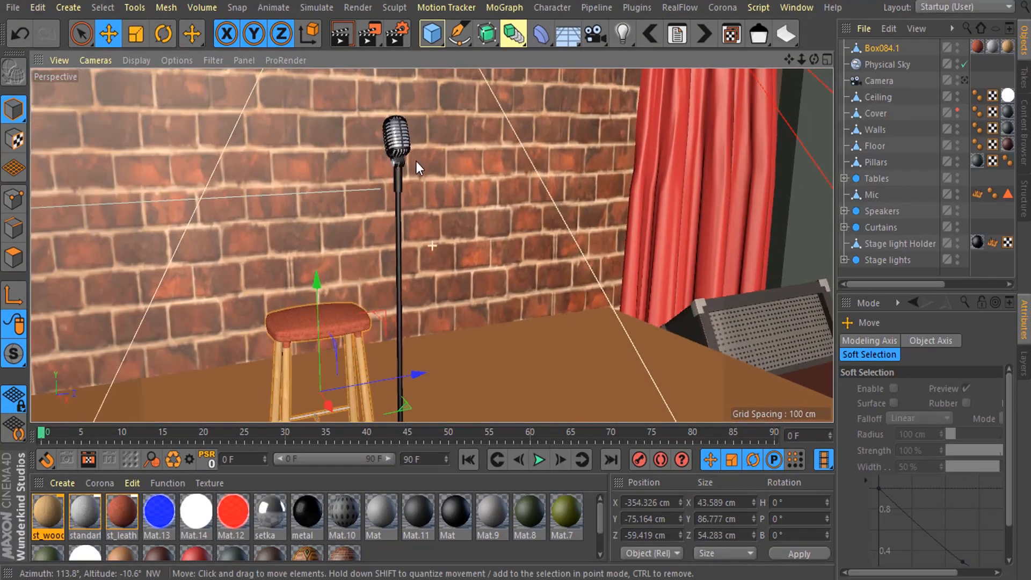
middle_click_drag(436, 171, 427, 213, "alt")
scroll(427, 169, "up", 7)
scroll(428, 169, "down", 8)
left_click_drag(427, 214, 475, 153, "alt")
right_click_drag(474, 153, 444, 198, "alt")
middle_click_drag(445, 198, 475, 301, "alt")
left_click_drag(462, 266, 569, 279, "alt")
scroll(576, 276, "up", 3)
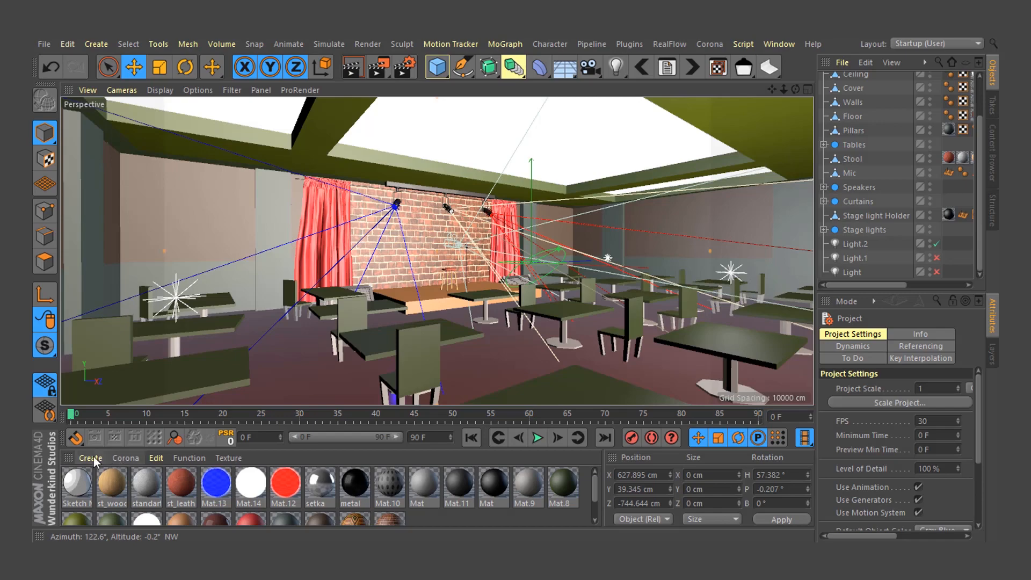
Step: Open the list of shader types available for creating a new material
left_click(91, 457)
mouse_move(144, 302)
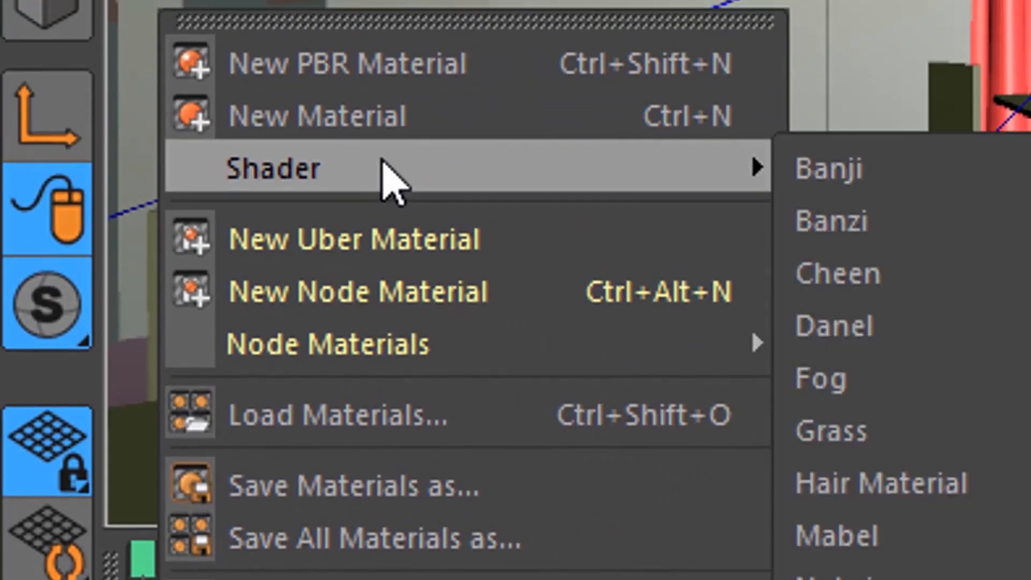